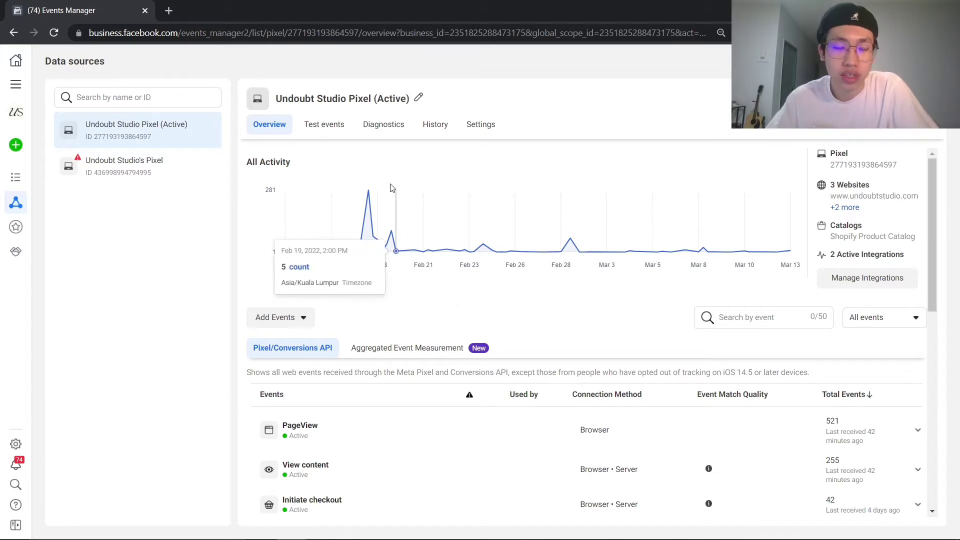
Step: Switch from the Events Manager tab to the Undoubt Studio Free eBook tab with Ctrl+Tab
{"action": "key", "text": "ctrl+Tab"}
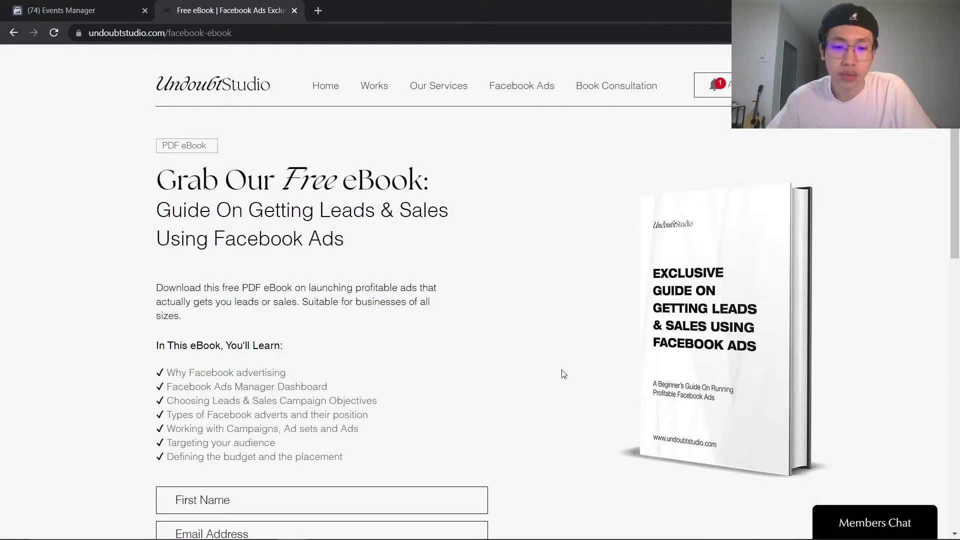
Step: Browse the eBook page down to the Send Me A Copy form, then go back to the pixel overview
{"action": "scroll", "coordinate": [564, 374], "scroll_direction": "down", "scroll_amount": 1}
{"action": "scroll", "coordinate": [563, 374], "scroll_direction": "down", "scroll_amount": 2}
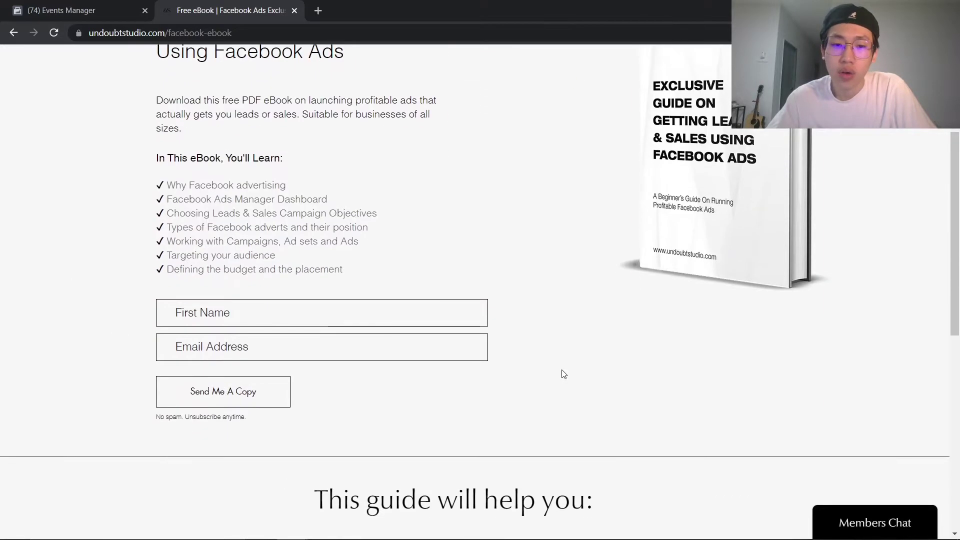
{"action": "scroll", "coordinate": [563, 374], "scroll_direction": "up", "scroll_amount": 3}
{"action": "scroll", "coordinate": [563, 373], "scroll_direction": "down", "scroll_amount": 9}
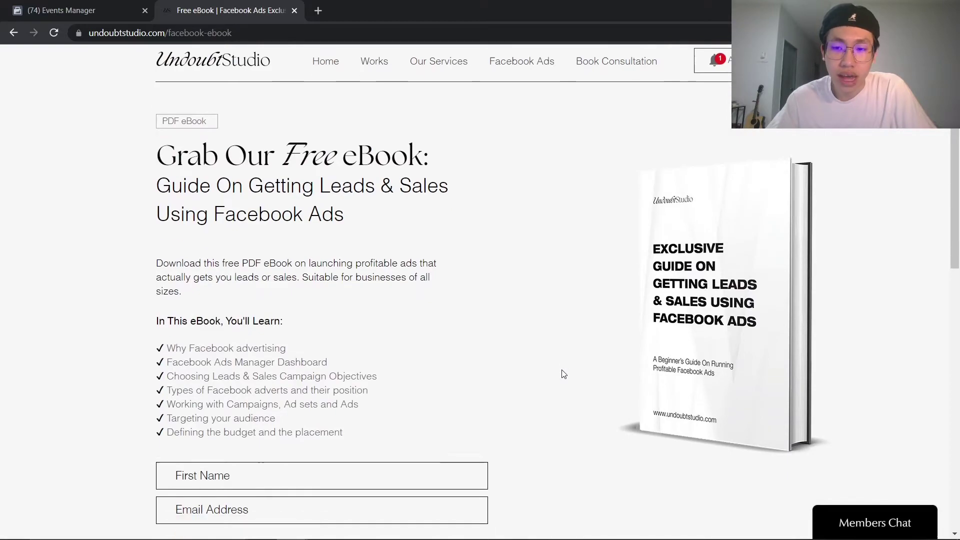
{"action": "scroll", "coordinate": [576, 381], "scroll_direction": "up", "scroll_amount": 7}
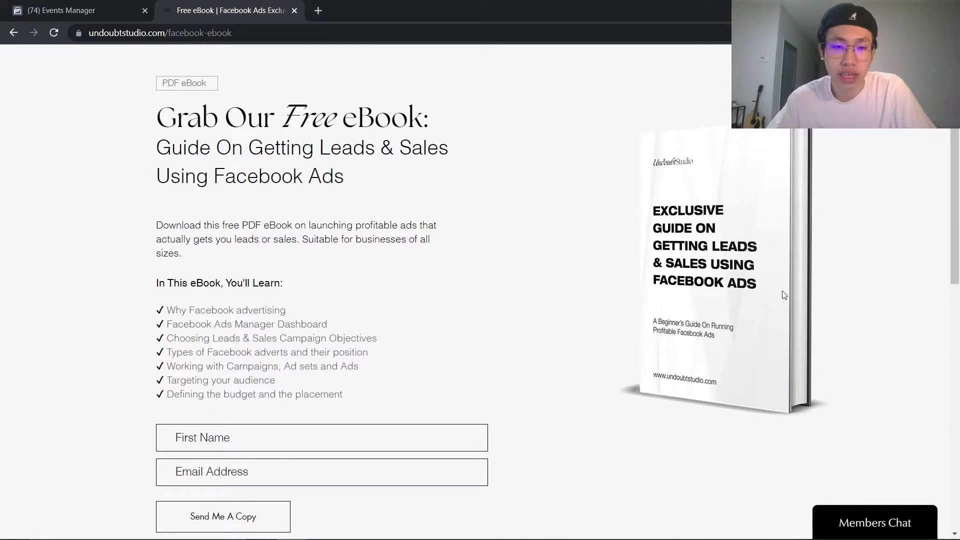
{"action": "scroll", "coordinate": [783, 296], "scroll_direction": "up", "scroll_amount": 1}
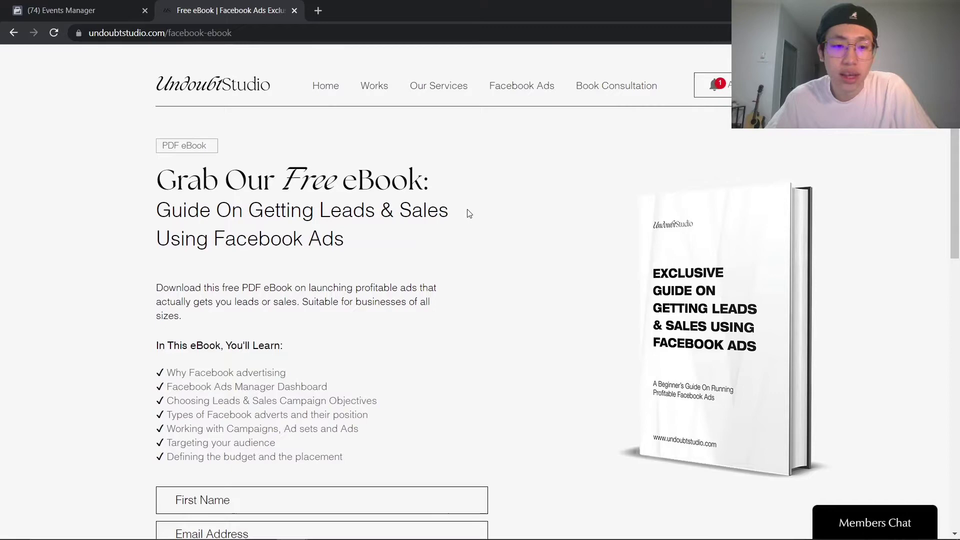
{"action": "scroll", "coordinate": [459, 314], "scroll_direction": "down", "scroll_amount": 2}
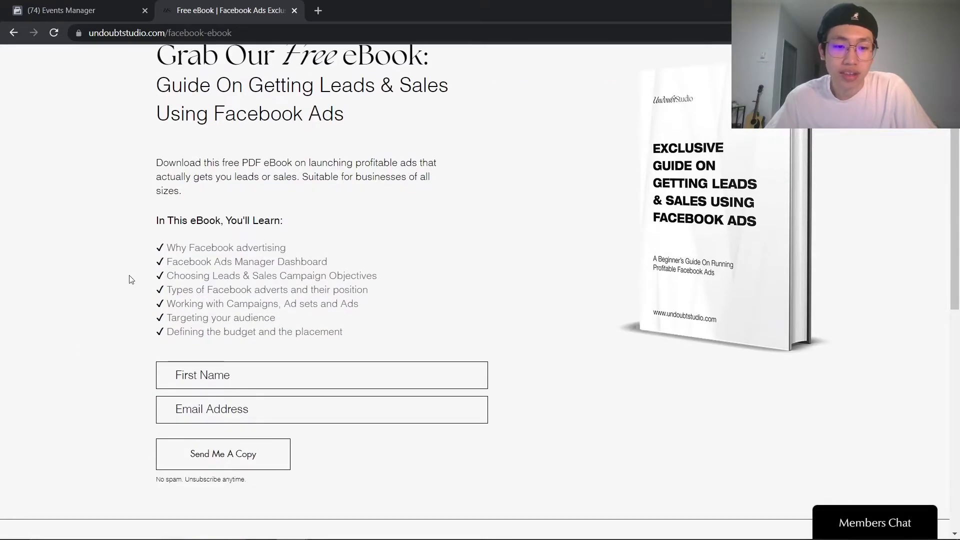
{"action": "scroll", "coordinate": [559, 307], "scroll_direction": "up", "scroll_amount": 2}
{"action": "scroll", "coordinate": [555, 303], "scroll_direction": "down", "scroll_amount": 4}
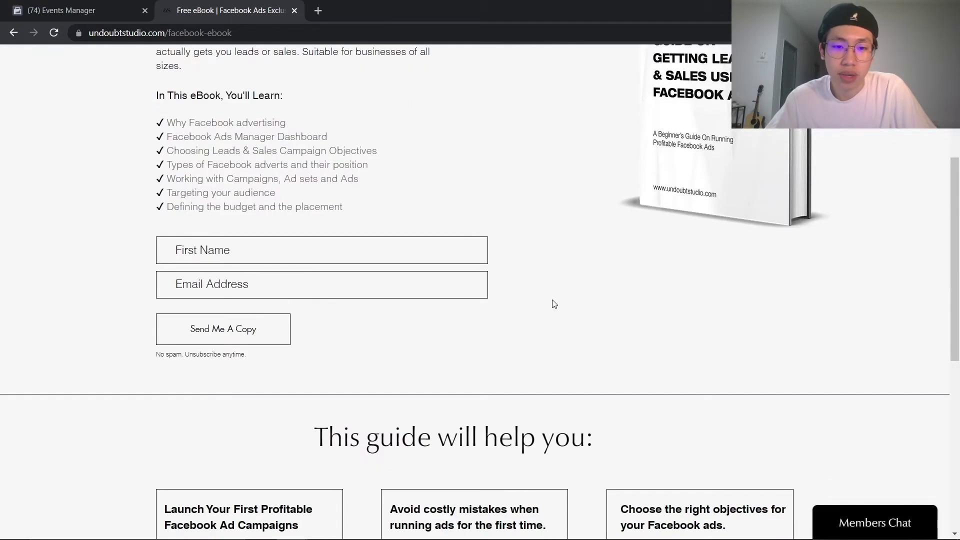
{"action": "scroll", "coordinate": [554, 302], "scroll_direction": "up", "scroll_amount": 3}
{"action": "scroll", "coordinate": [559, 301], "scroll_direction": "up", "scroll_amount": 1}
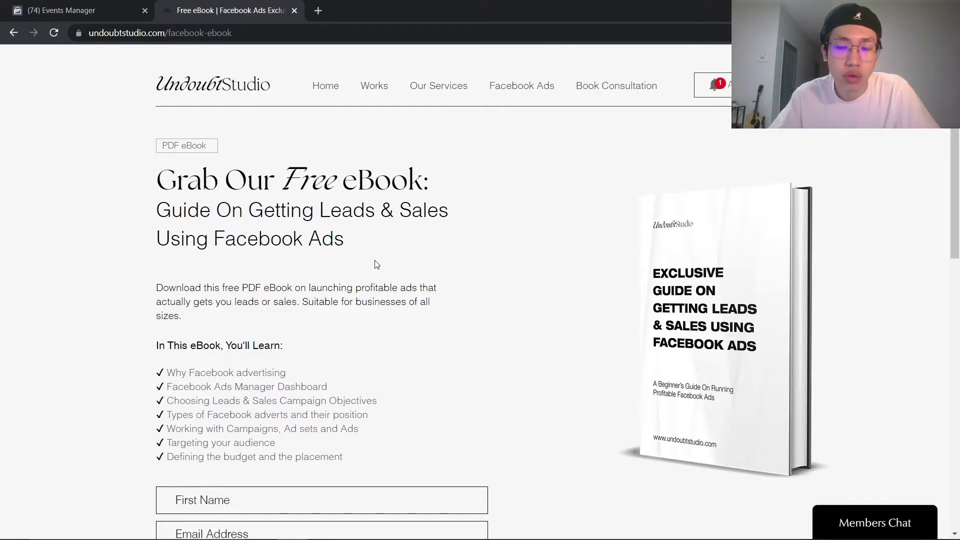
{"action": "scroll", "coordinate": [412, 308], "scroll_direction": "down", "scroll_amount": 3}
{"action": "scroll", "coordinate": [350, 333], "scroll_direction": "up", "scroll_amount": 3}
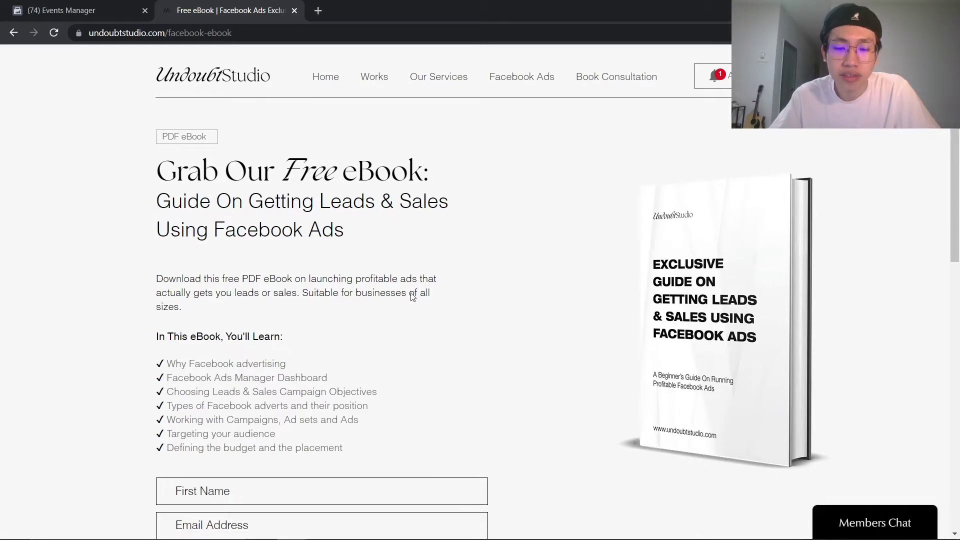
{"action": "scroll", "coordinate": [413, 312], "scroll_direction": "down", "scroll_amount": 5}
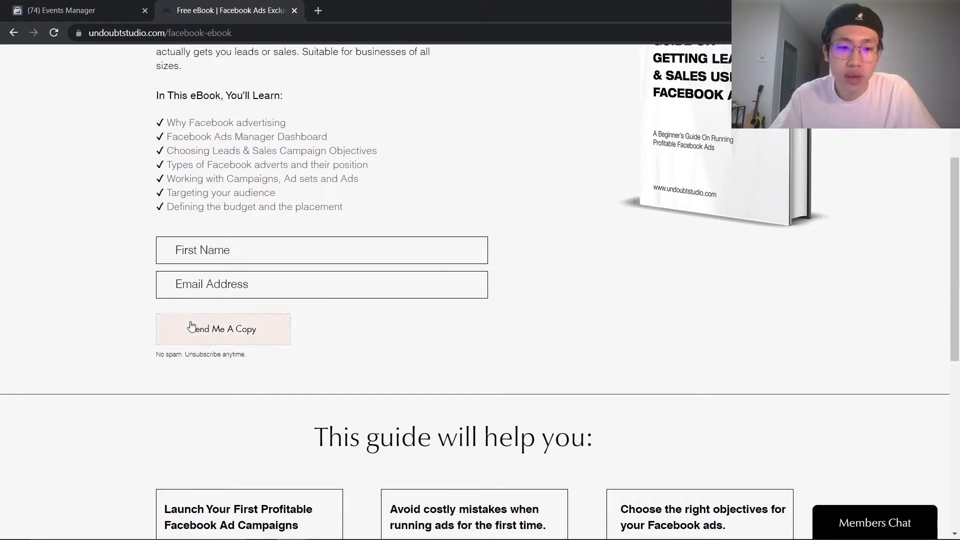
{"action": "scroll", "coordinate": [518, 338], "scroll_direction": "up", "scroll_amount": 4}
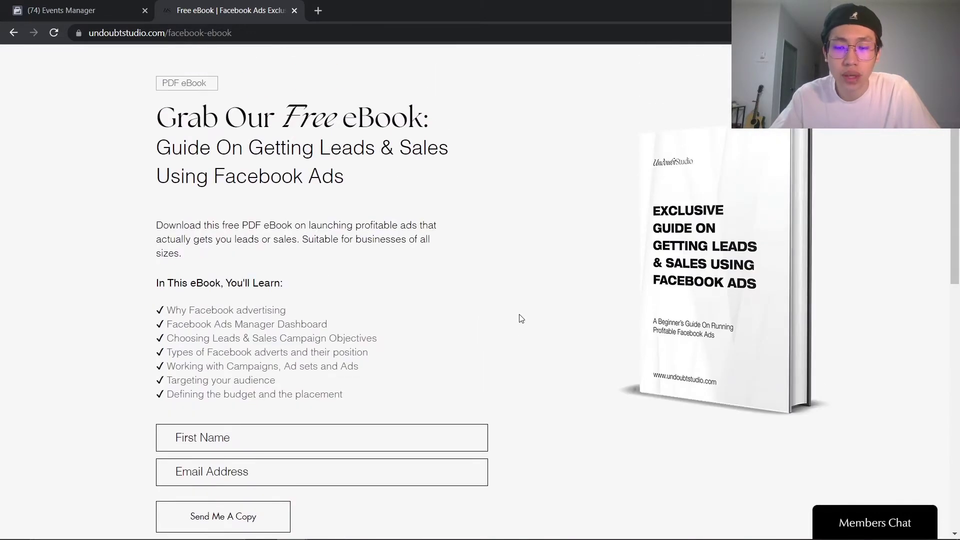
{"action": "scroll", "coordinate": [482, 310], "scroll_direction": "down", "scroll_amount": 1}
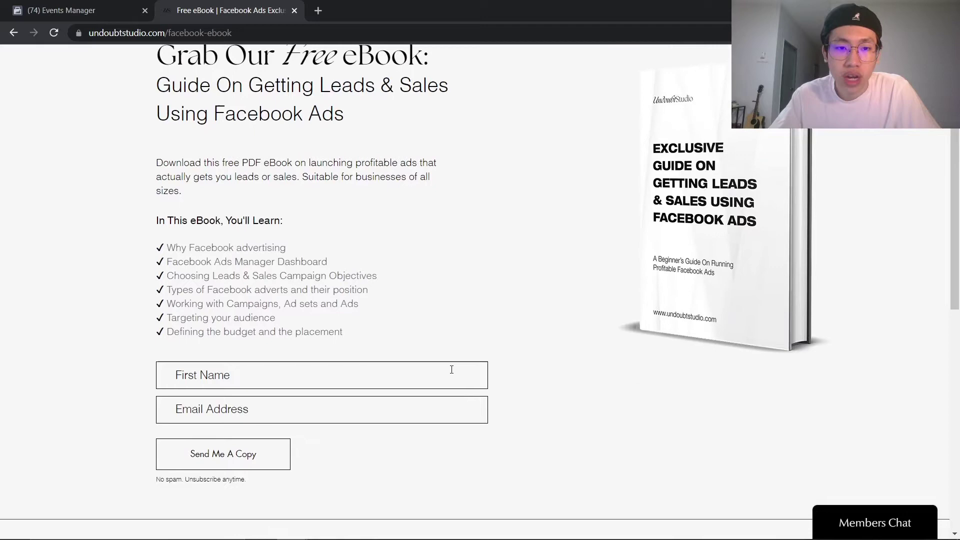
{"action": "scroll", "coordinate": [450, 372], "scroll_direction": "up", "scroll_amount": 3}
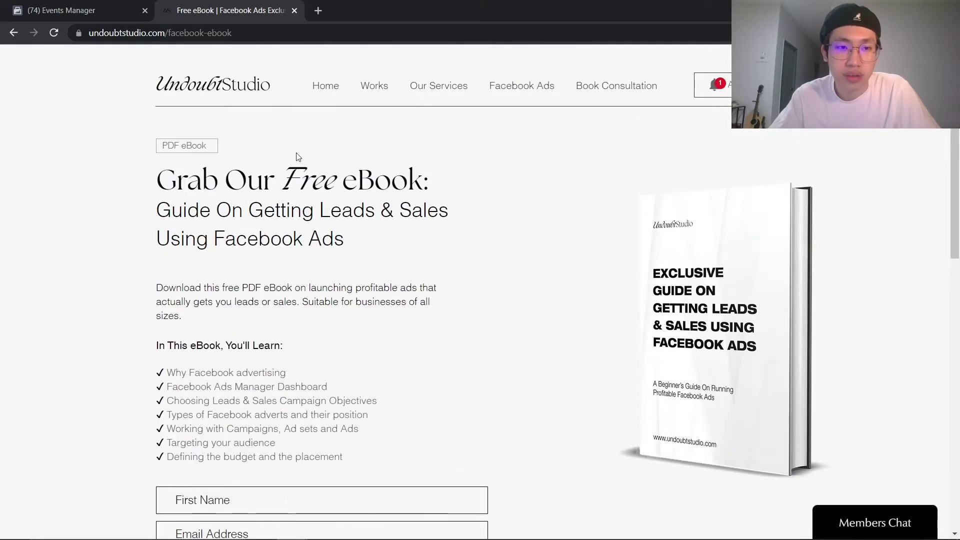
{"action": "left_click", "coordinate": [97, 10]}
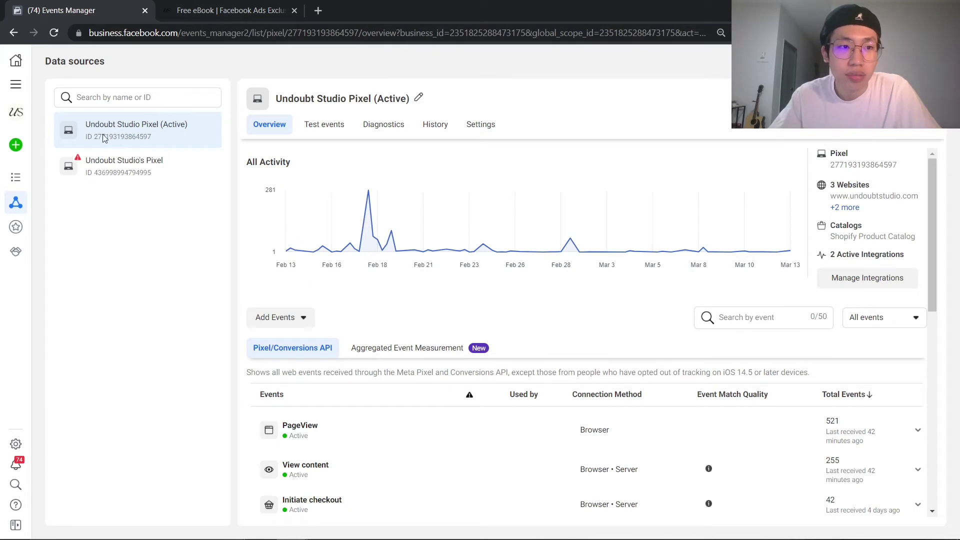
Step: Start the Event Setup Tool through Add Events > From the Pixel
{"action": "mouse_move", "coordinate": [14, 95]}
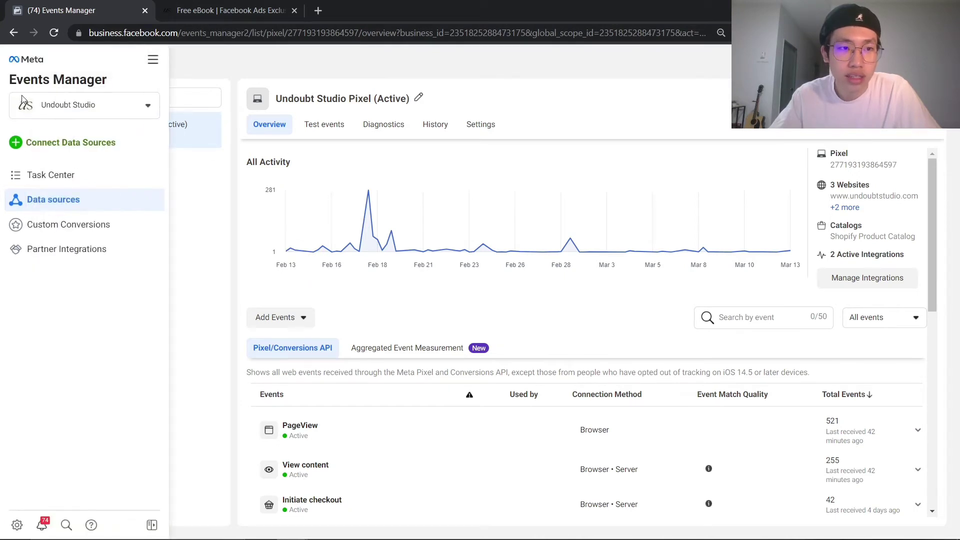
{"action": "left_click", "coordinate": [152, 60]}
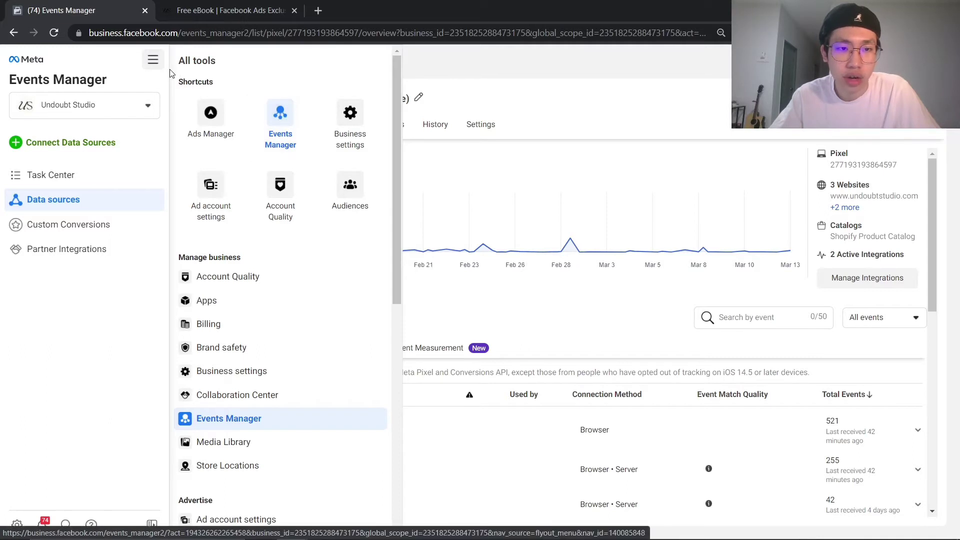
{"action": "left_click", "coordinate": [152, 60]}
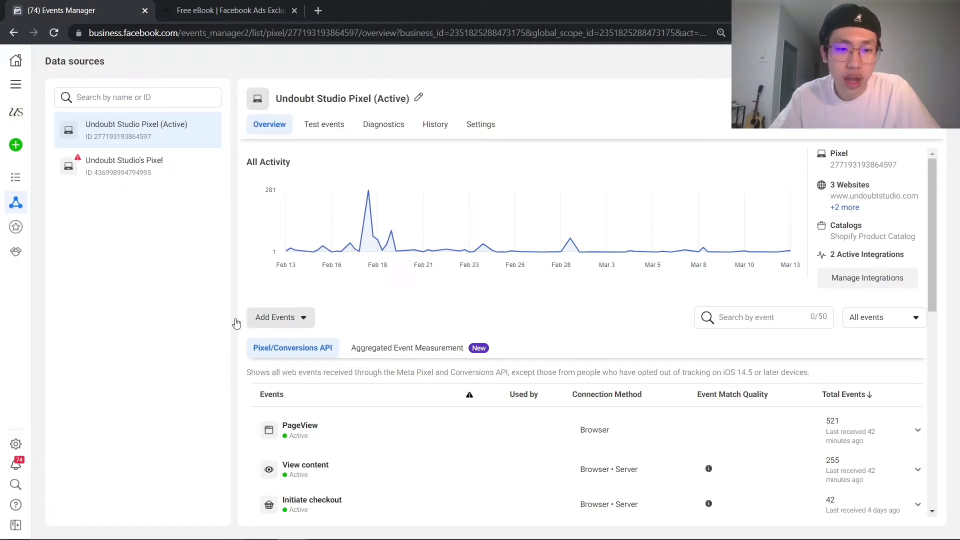
{"action": "left_click", "coordinate": [275, 320]}
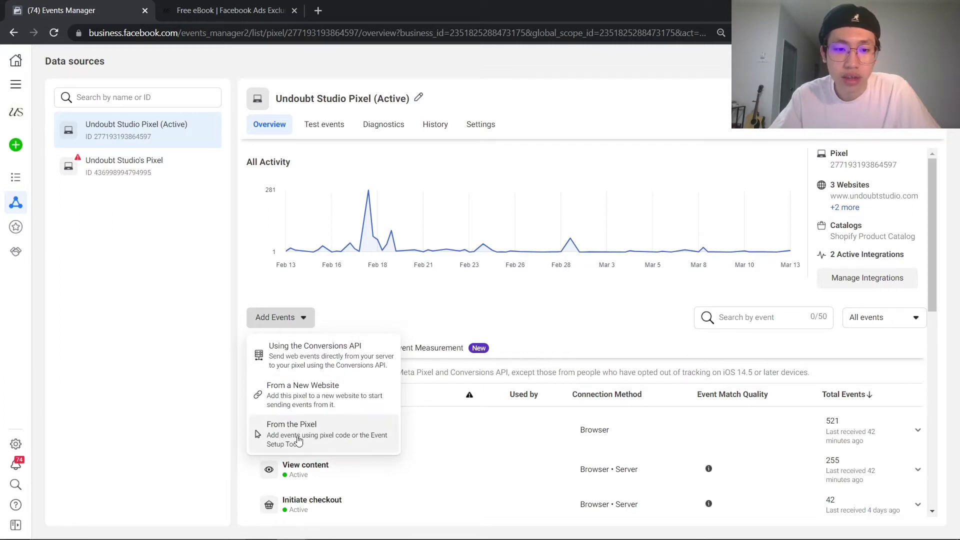
{"action": "left_click", "coordinate": [358, 439]}
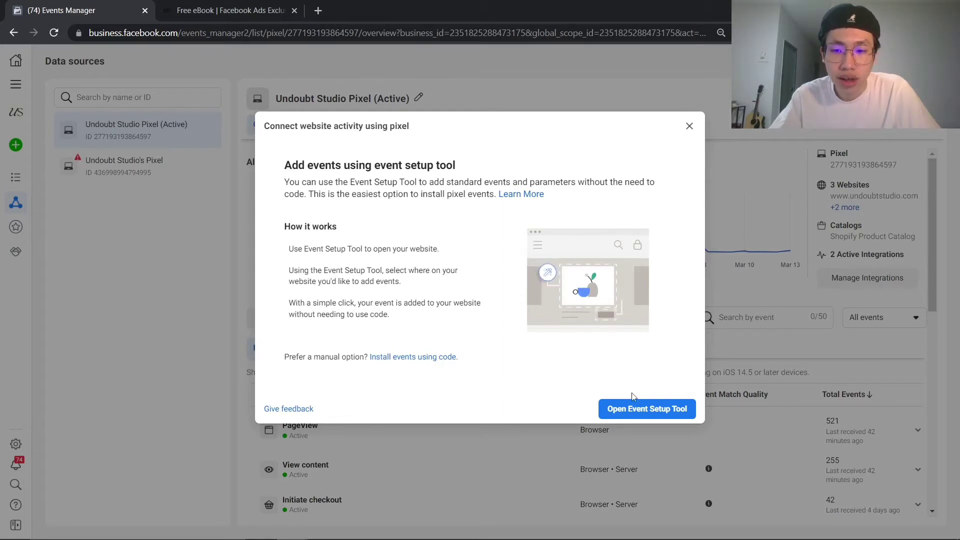
{"action": "left_click", "coordinate": [648, 412]}
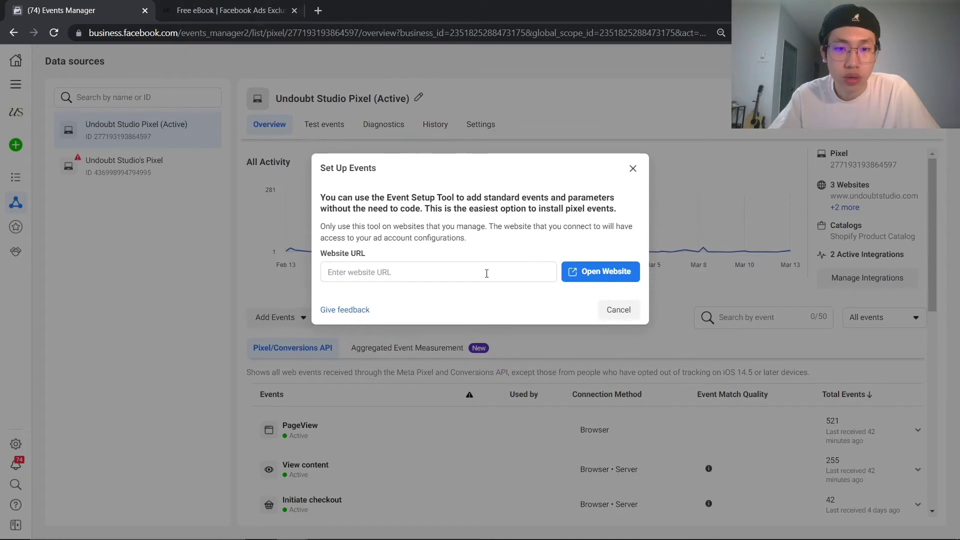
Step: Copy the undoubtstudio.com/facebook-ebook URL into the tool and open that website
{"action": "left_click", "coordinate": [230, 10]}
{"action": "left_click", "coordinate": [220, 33]}
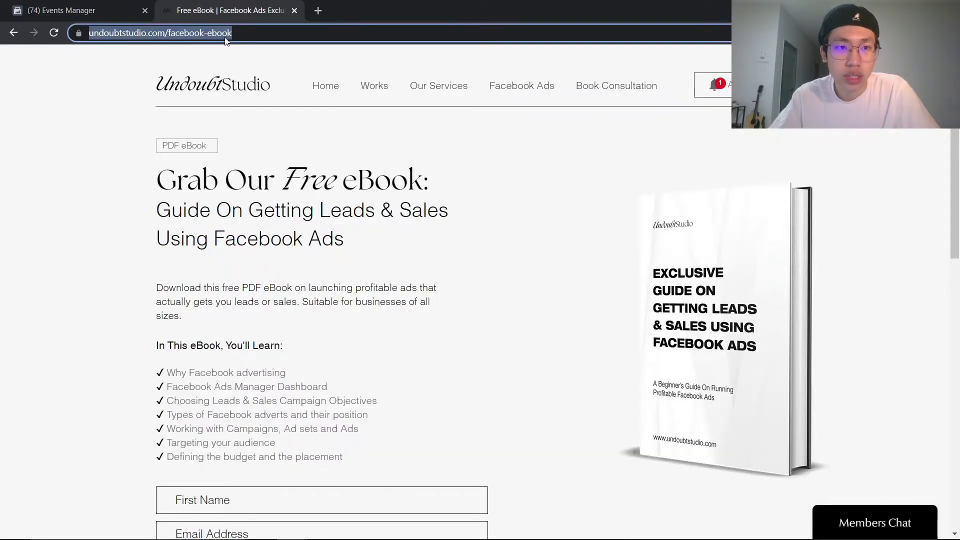
{"action": "right_click", "coordinate": [225, 34]}
{"action": "left_click", "coordinate": [257, 103]}
{"action": "left_click", "coordinate": [109, 8]}
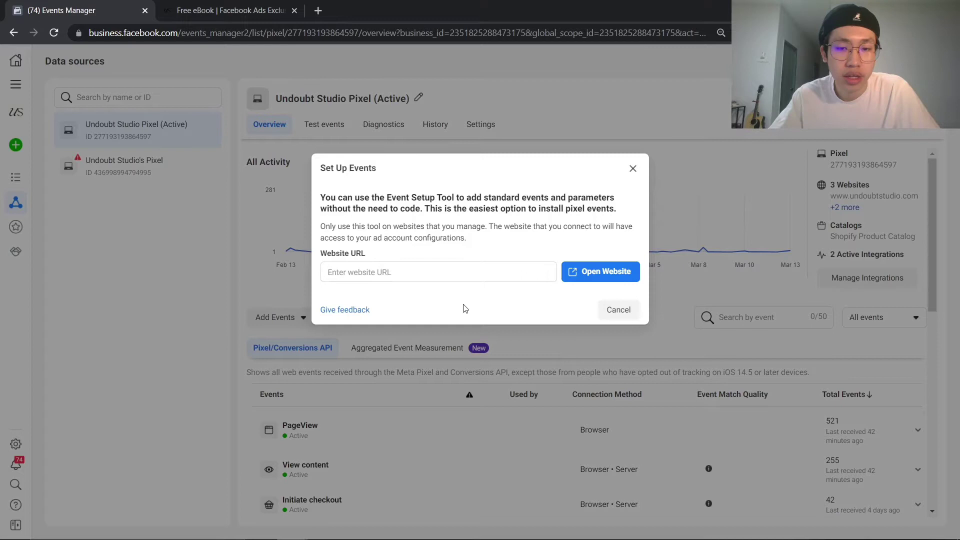
{"action": "left_click", "coordinate": [459, 272]}
{"action": "right_click", "coordinate": [459, 272]}
{"action": "left_click", "coordinate": [494, 364]}
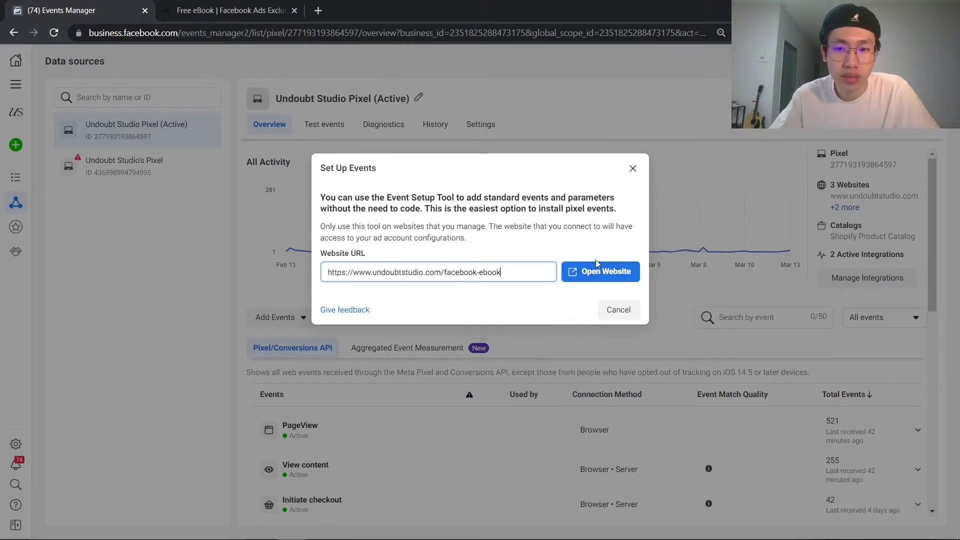
{"action": "left_click", "coordinate": [608, 273]}
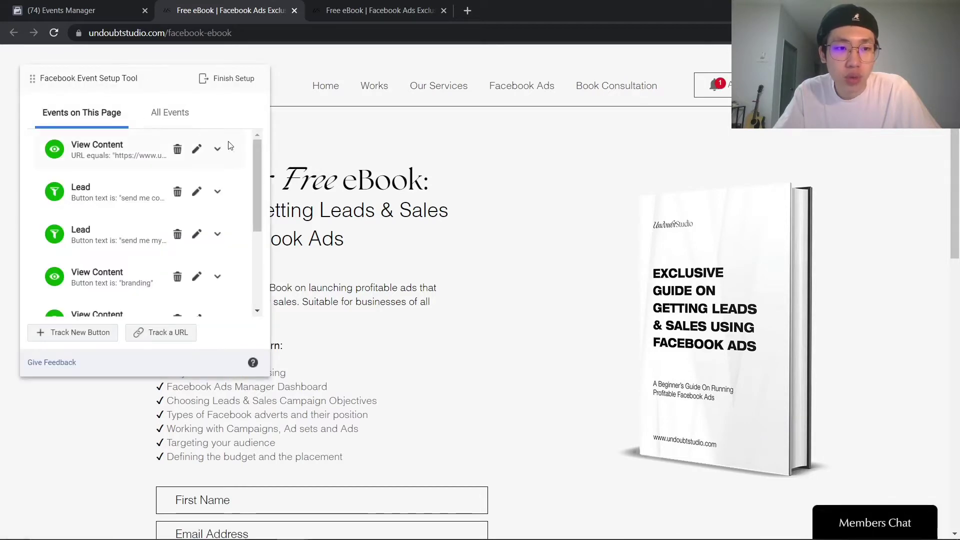
Step: Scroll through the eBook page in the Event Setup Tool to review its tracked events
{"action": "scroll", "coordinate": [544, 256], "scroll_direction": "down", "scroll_amount": 5}
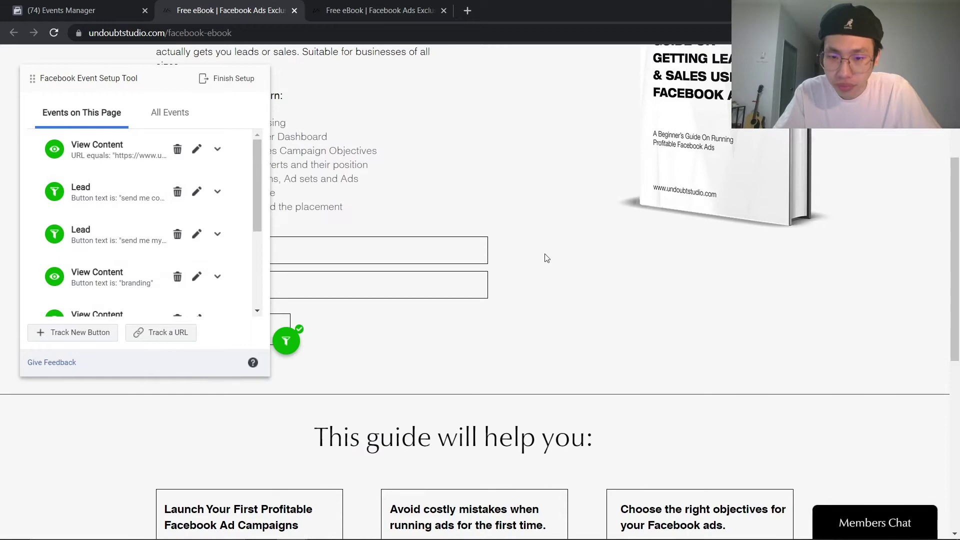
{"action": "scroll", "coordinate": [549, 260], "scroll_direction": "up", "scroll_amount": 5}
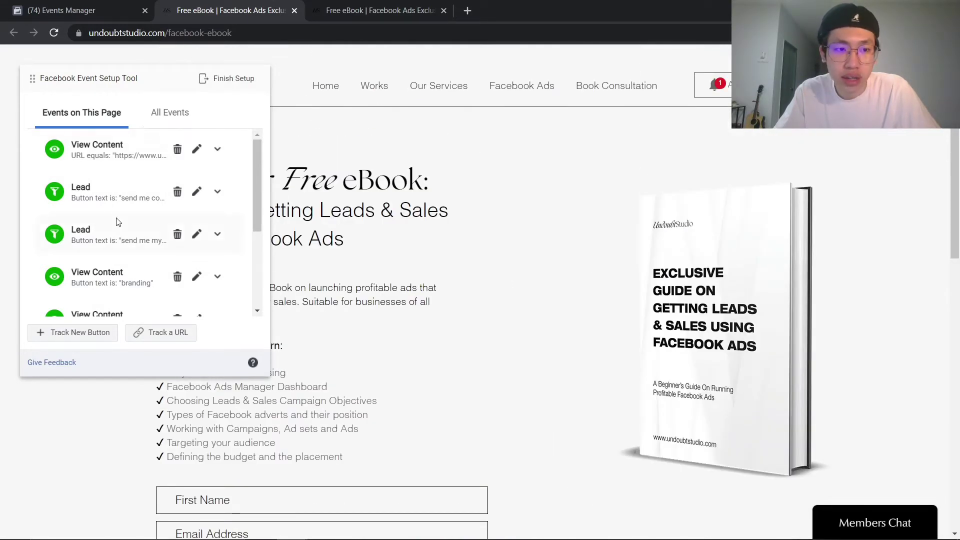
{"action": "scroll", "coordinate": [118, 221], "scroll_direction": "down", "scroll_amount": 1}
{"action": "scroll", "coordinate": [472, 285], "scroll_direction": "down", "scroll_amount": 5}
{"action": "scroll", "coordinate": [469, 289], "scroll_direction": "down", "scroll_amount": 2}
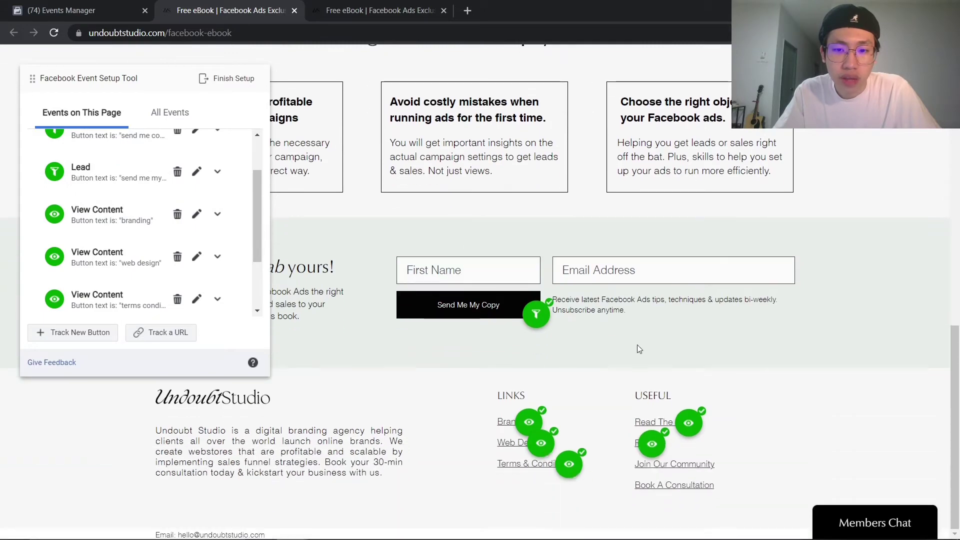
{"action": "scroll", "coordinate": [500, 285], "scroll_direction": "up", "scroll_amount": 6}
{"action": "scroll", "coordinate": [550, 283], "scroll_direction": "down", "scroll_amount": 6}
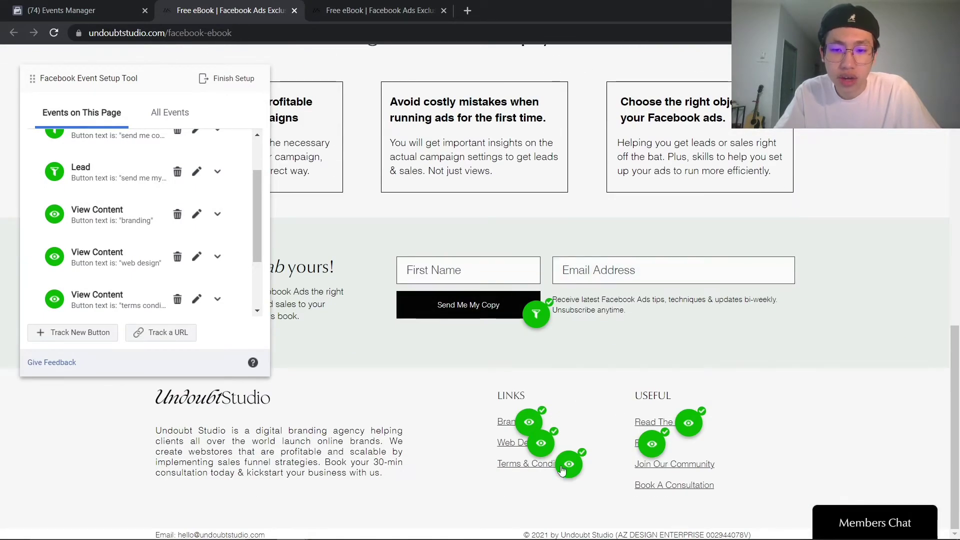
{"action": "scroll", "coordinate": [500, 350], "scroll_direction": "up", "scroll_amount": 8}
{"action": "scroll", "coordinate": [500, 325], "scroll_direction": "down", "scroll_amount": 3}
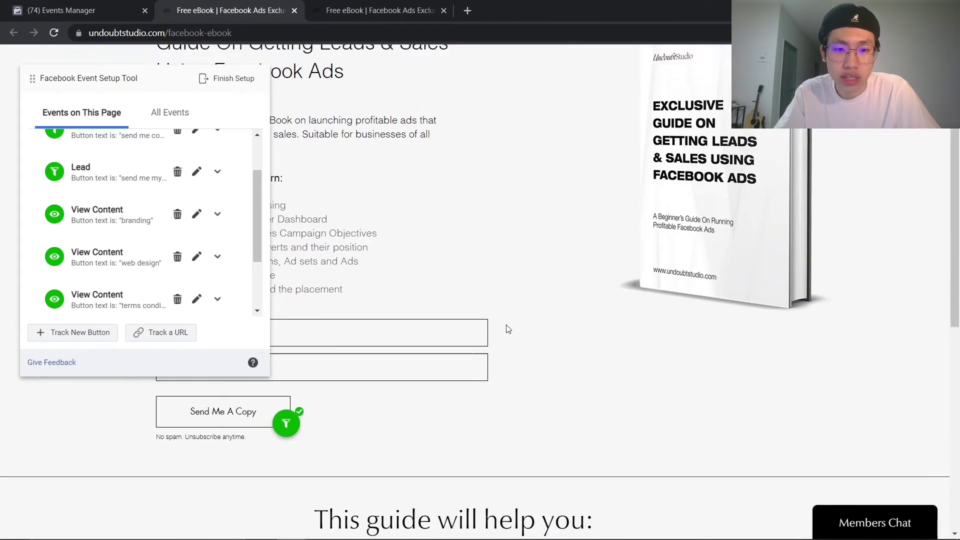
{"action": "scroll", "coordinate": [505, 327], "scroll_direction": "up", "scroll_amount": 3}
{"action": "scroll", "coordinate": [515, 333], "scroll_direction": "down", "scroll_amount": 10}
{"action": "scroll", "coordinate": [517, 335], "scroll_direction": "down", "scroll_amount": 2}
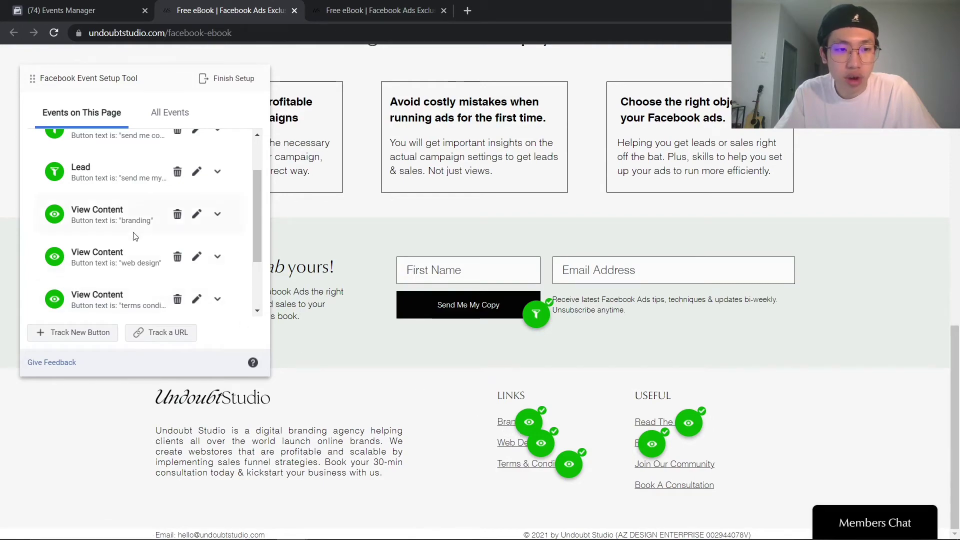
{"action": "scroll", "coordinate": [470, 400], "scroll_direction": "up", "scroll_amount": 5}
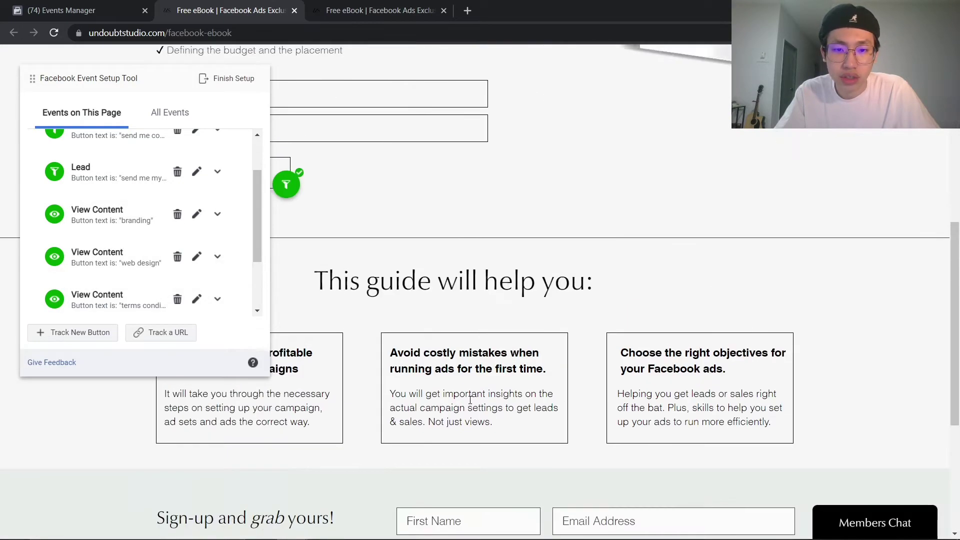
{"action": "scroll", "coordinate": [470, 400], "scroll_direction": "up", "scroll_amount": 7}
{"action": "scroll", "coordinate": [352, 228], "scroll_direction": "down", "scroll_amount": 2}
{"action": "scroll", "coordinate": [152, 223], "scroll_direction": "up", "scroll_amount": 2}
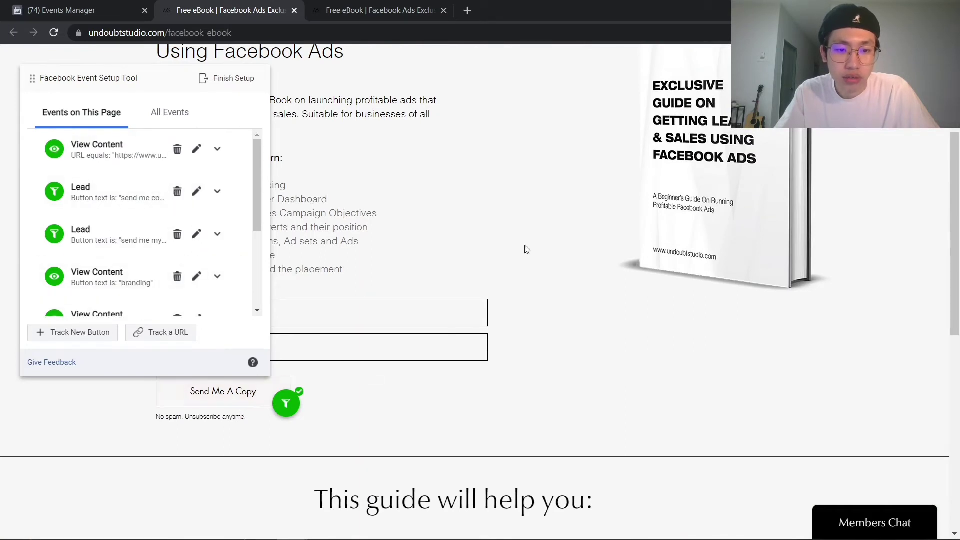
{"action": "scroll", "coordinate": [635, 218], "scroll_direction": "up", "scroll_amount": 3}
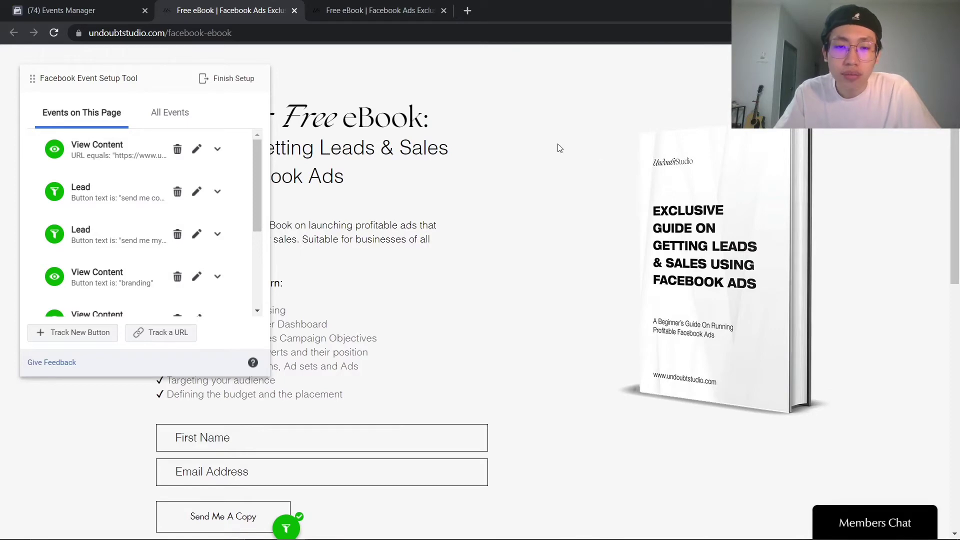
{"action": "scroll", "coordinate": [476, 253], "scroll_direction": "up", "scroll_amount": 2}
{"action": "scroll", "coordinate": [450, 340], "scroll_direction": "down", "scroll_amount": 5}
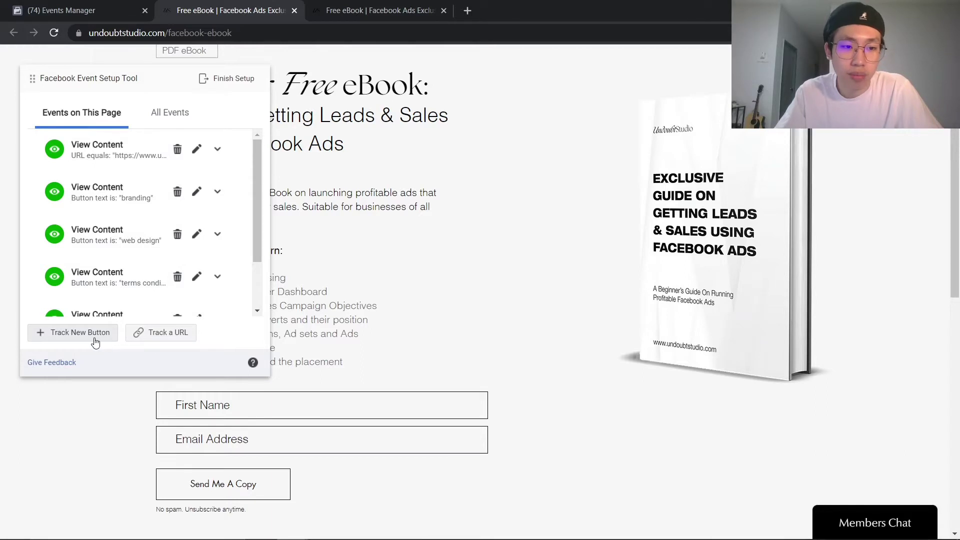
Step: Track the facebook-ebook URL as View Content, which reports it is already tracked there
{"action": "left_click", "coordinate": [169, 333]}
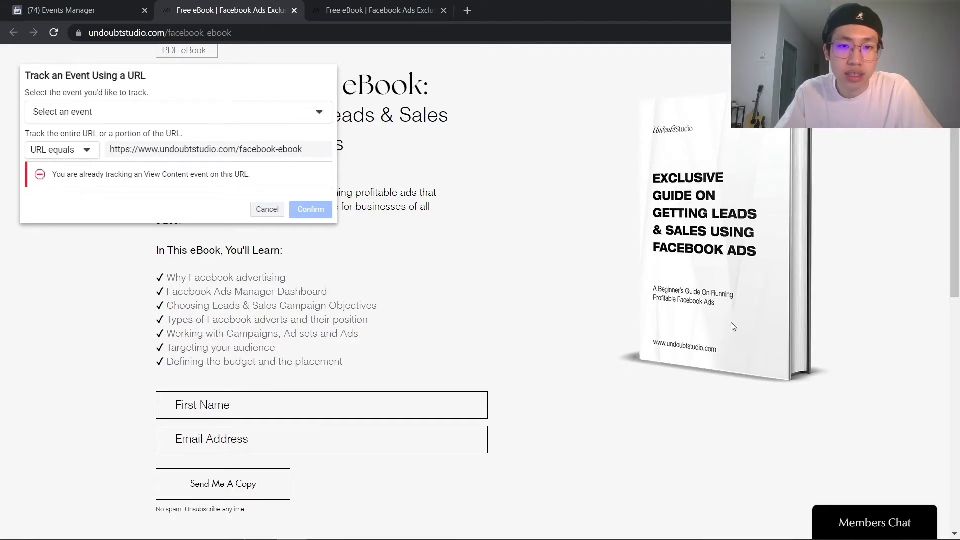
{"action": "scroll", "coordinate": [733, 326], "scroll_direction": "up", "scroll_amount": 2}
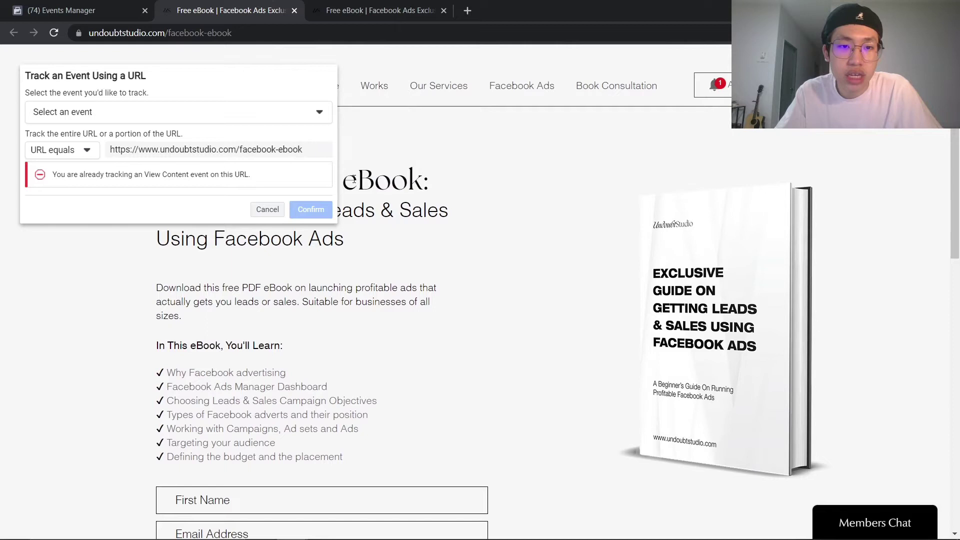
{"action": "left_click", "coordinate": [210, 118]}
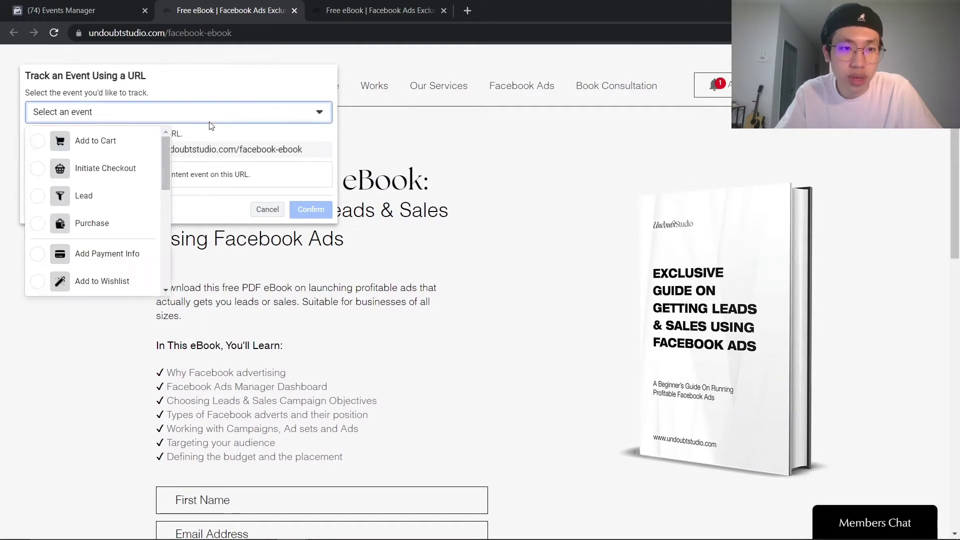
{"action": "scroll", "coordinate": [106, 238], "scroll_direction": "down", "scroll_amount": 5}
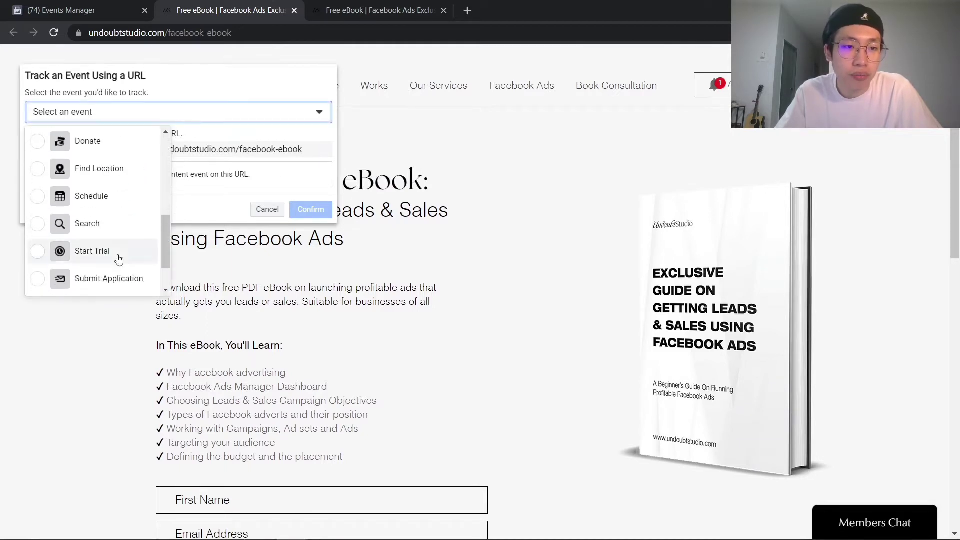
{"action": "scroll", "coordinate": [118, 258], "scroll_direction": "up", "scroll_amount": 5}
{"action": "scroll", "coordinate": [113, 220], "scroll_direction": "down", "scroll_amount": 5}
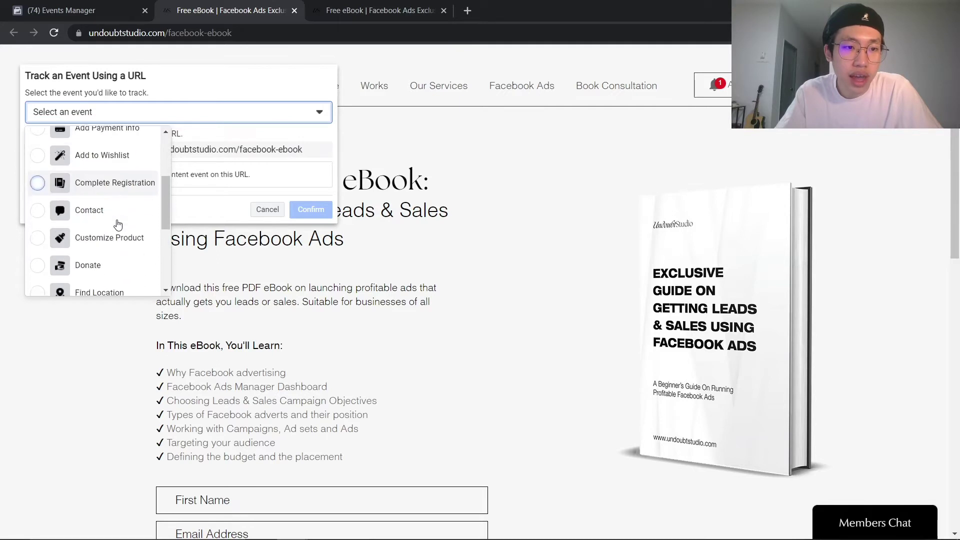
{"action": "left_click", "coordinate": [118, 281]}
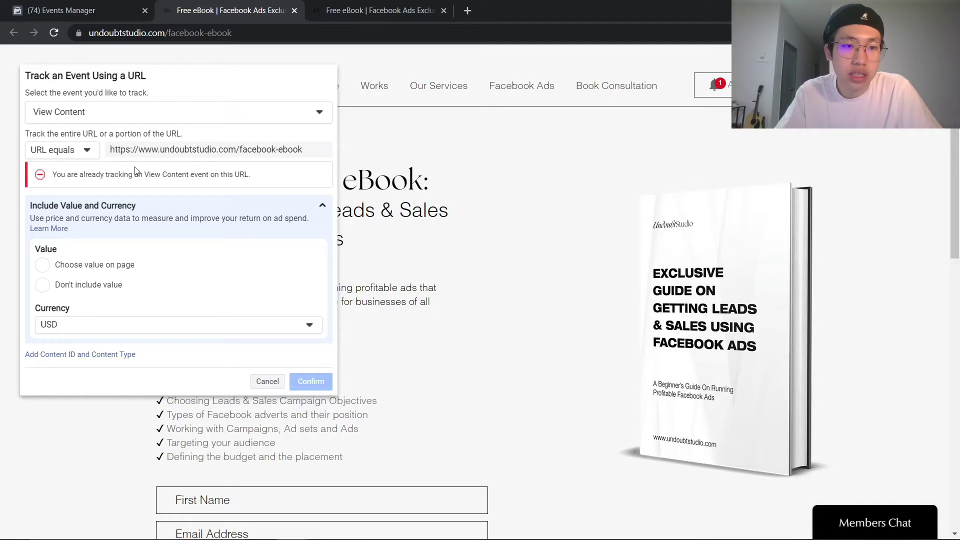
{"action": "left_click", "coordinate": [315, 205]}
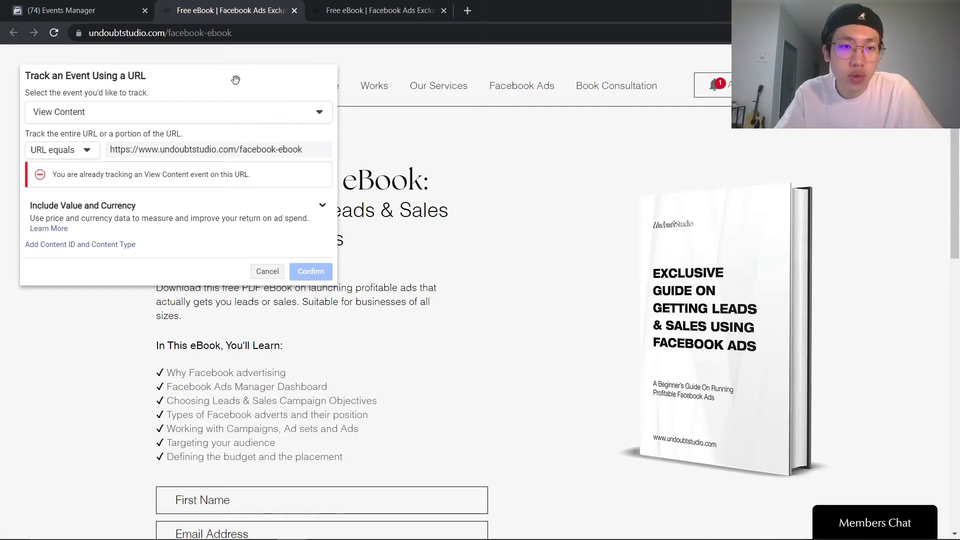
{"action": "mouse_move", "coordinate": [374, 88]}
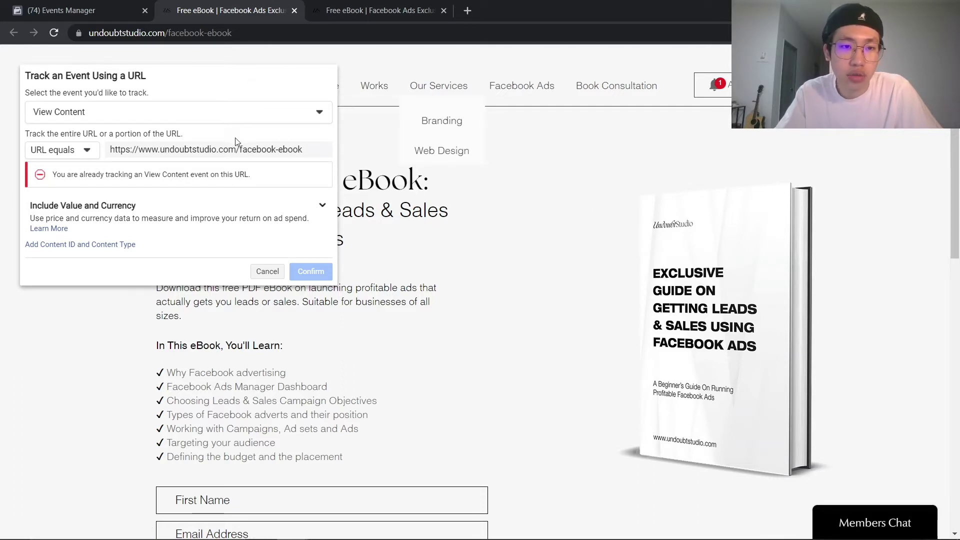
{"action": "left_click_drag", "start_coordinate": [300, 151], "coordinate": [100, 150]}
{"action": "left_click", "coordinate": [191, 148]}
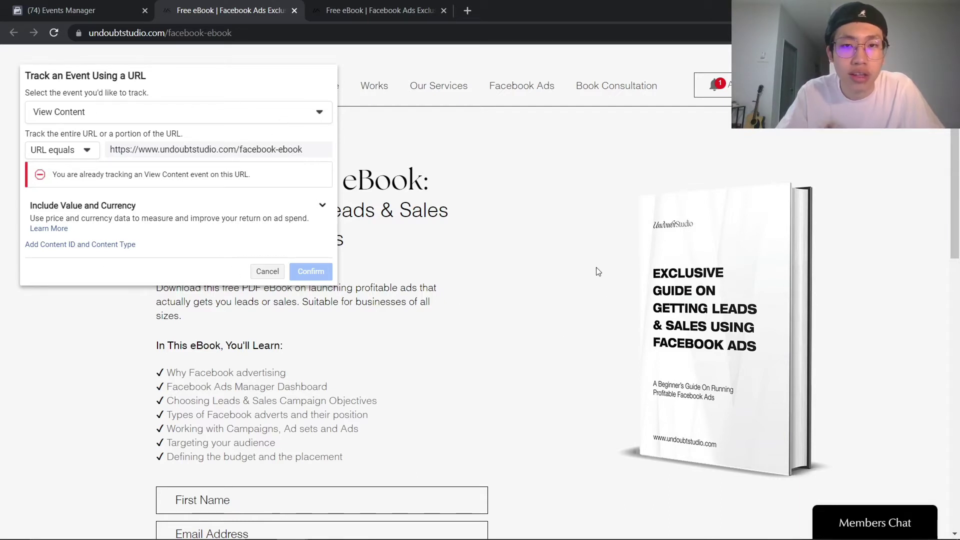
Step: Cancel the URL-based event setup and move the setup panel to the page's right side
{"action": "left_click", "coordinate": [267, 271]}
{"action": "scroll", "coordinate": [460, 256], "scroll_direction": "down", "scroll_amount": 5}
{"action": "scroll", "coordinate": [500, 196], "scroll_direction": "up", "scroll_amount": 3}
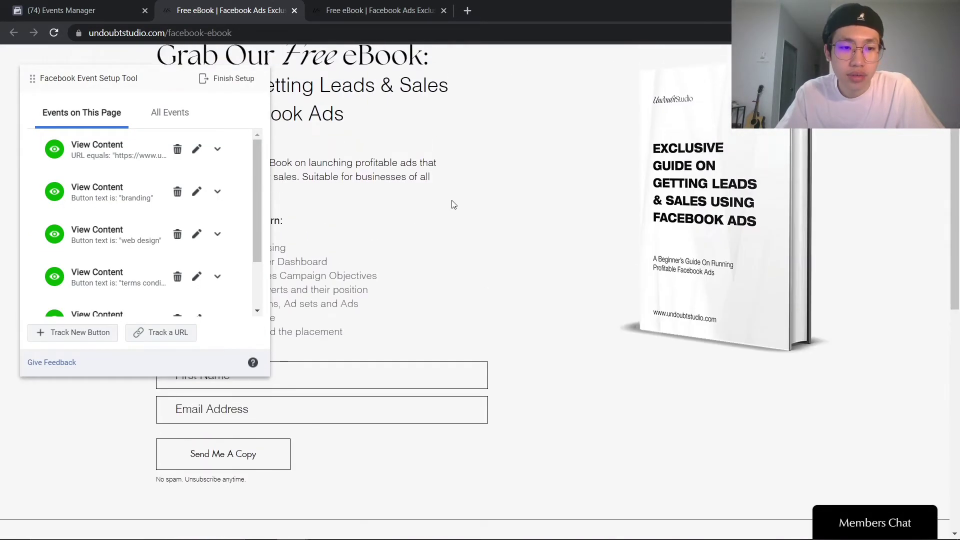
{"action": "left_click_drag", "start_coordinate": [154, 81], "coordinate": [663, 89]}
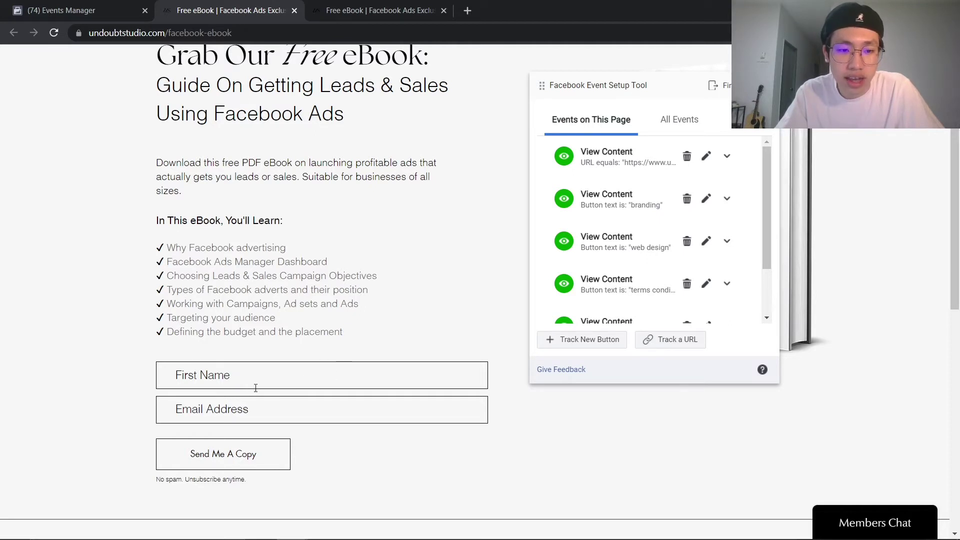
Step: Track the Send Me A Copy button as a Lead event
{"action": "left_click", "coordinate": [566, 348]}
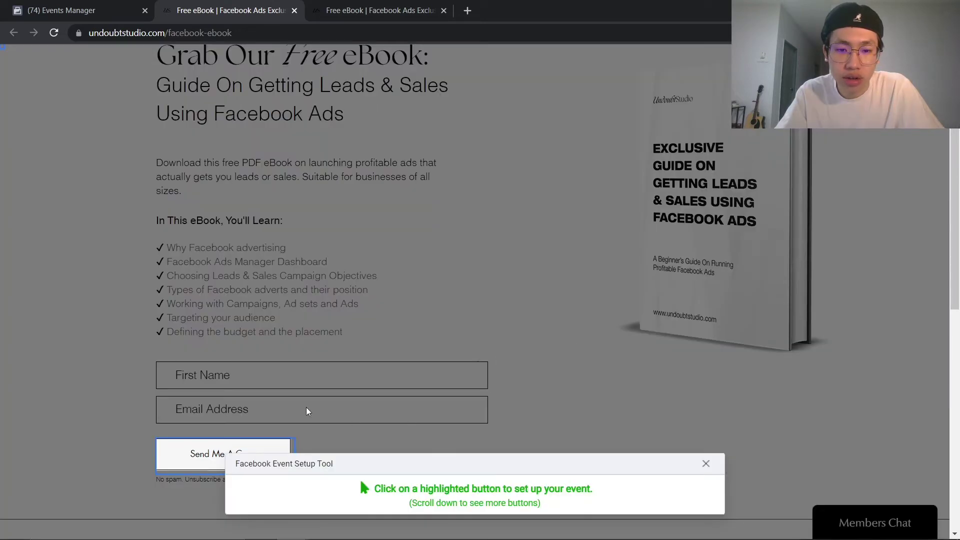
{"action": "scroll", "coordinate": [306, 410], "scroll_direction": "down", "scroll_amount": 1}
{"action": "left_click", "coordinate": [278, 390]}
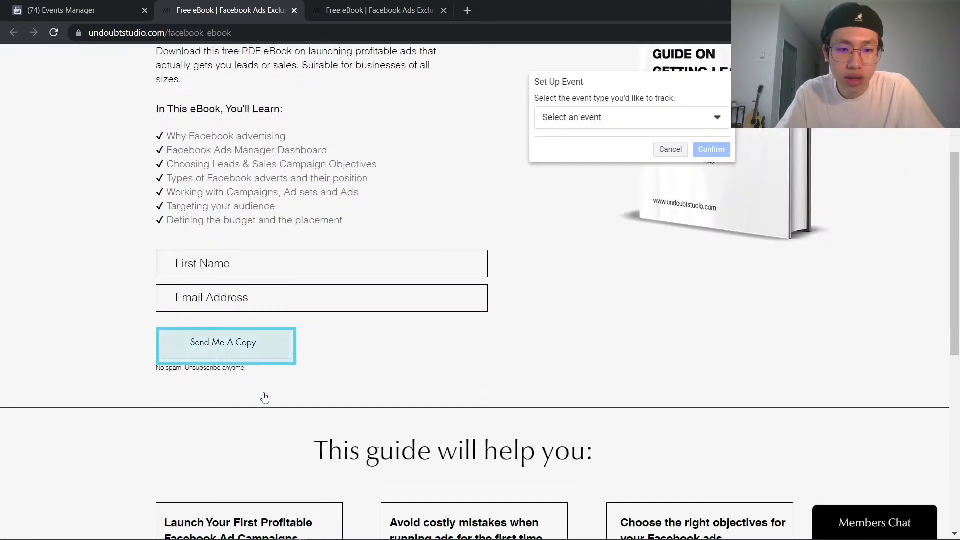
{"action": "scroll", "coordinate": [265, 398], "scroll_direction": "down", "scroll_amount": 1}
{"action": "left_click", "coordinate": [640, 123]}
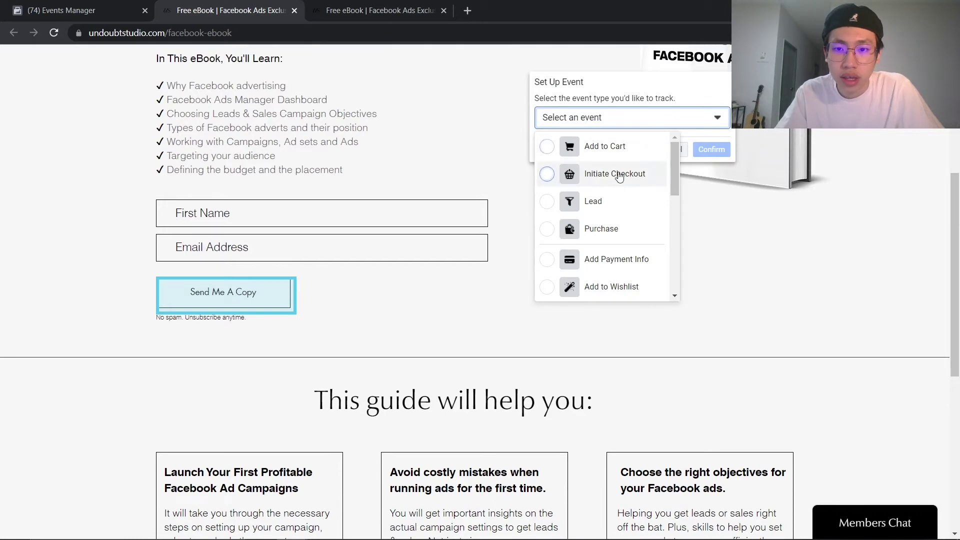
{"action": "left_click", "coordinate": [633, 200]}
{"action": "left_click", "coordinate": [710, 223]}
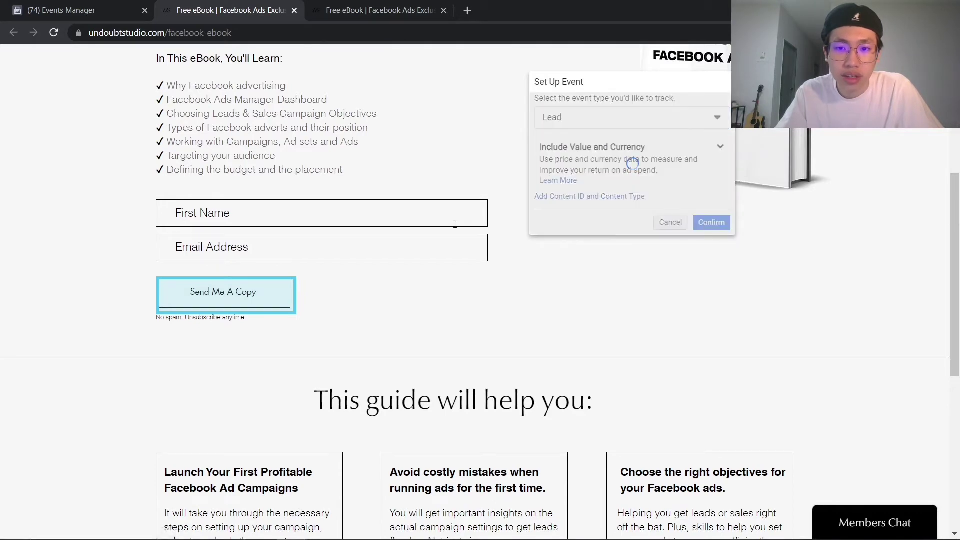
Step: Edit that Lead event to use Don't include value and save it
{"action": "scroll", "coordinate": [461, 265], "scroll_direction": "down", "scroll_amount": 2}
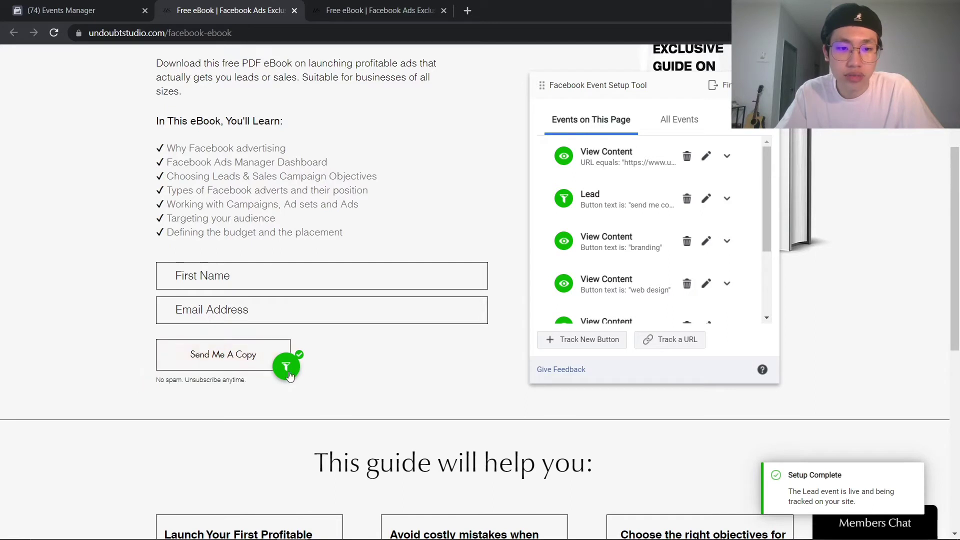
{"action": "scroll", "coordinate": [407, 350], "scroll_direction": "up", "scroll_amount": 1}
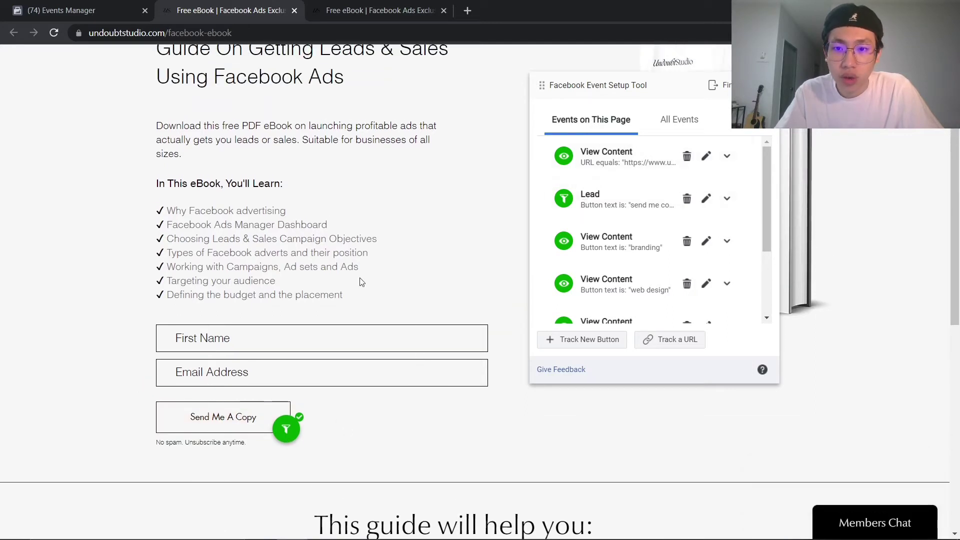
{"action": "left_click", "coordinate": [706, 199]}
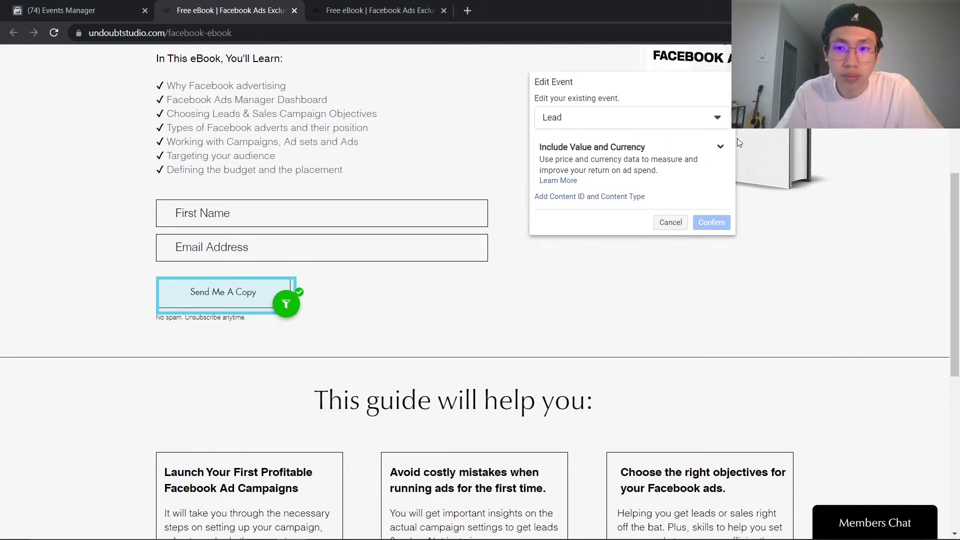
{"action": "left_click", "coordinate": [721, 147]}
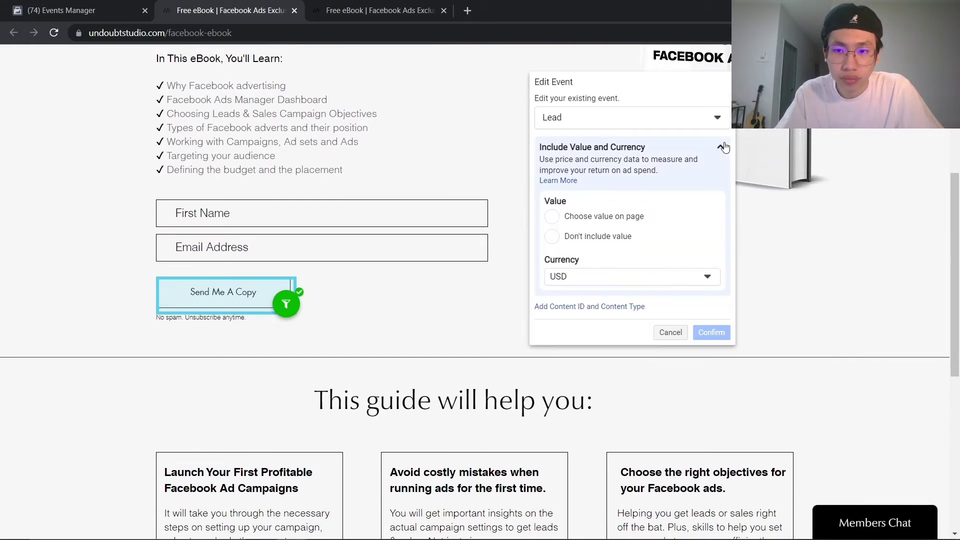
{"action": "left_click", "coordinate": [552, 237]}
{"action": "left_click", "coordinate": [710, 332]}
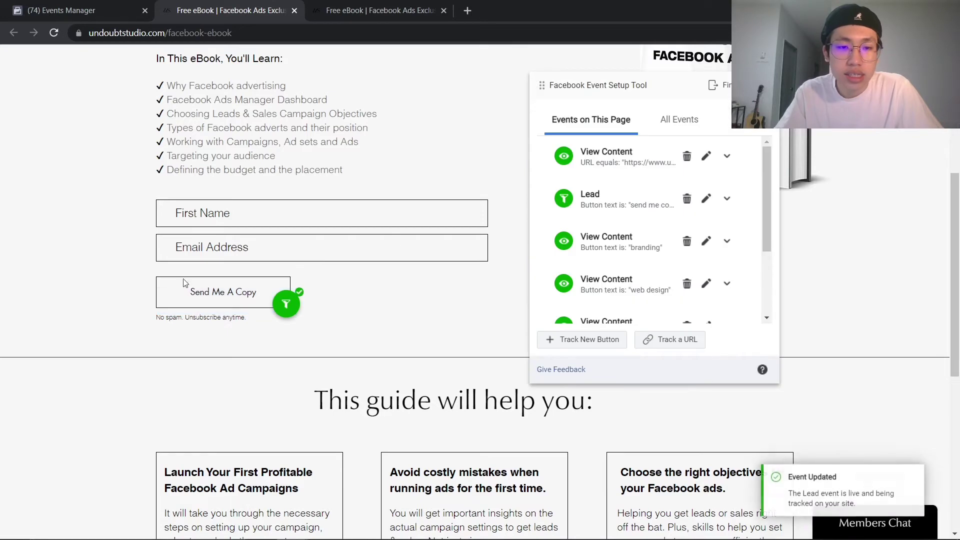
Step: Scroll the landing page, shifting the setup panel left and back, to reach the lower sign-up form
{"action": "scroll", "coordinate": [408, 258], "scroll_direction": "up", "scroll_amount": 4}
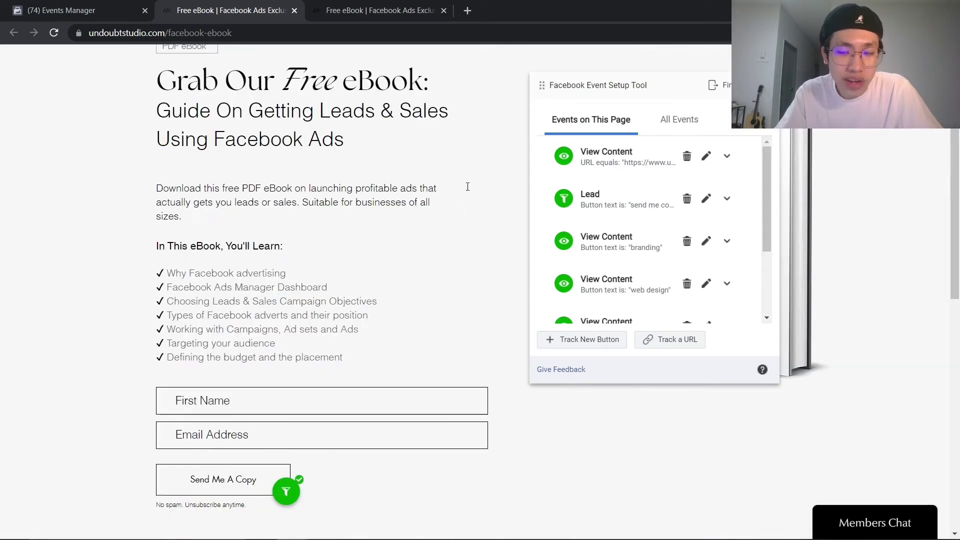
{"action": "scroll", "coordinate": [320, 297], "scroll_direction": "down", "scroll_amount": 5}
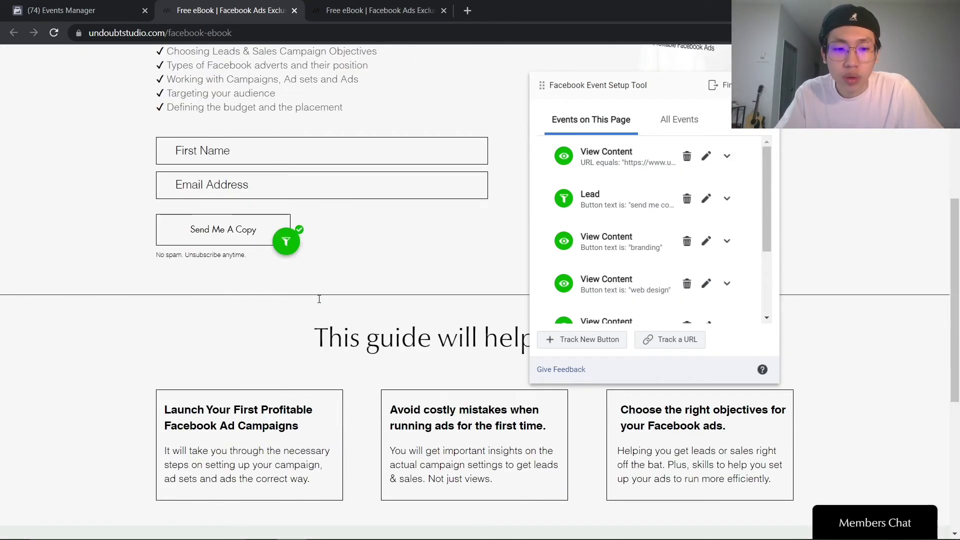
{"action": "scroll", "coordinate": [355, 326], "scroll_direction": "up", "scroll_amount": 4}
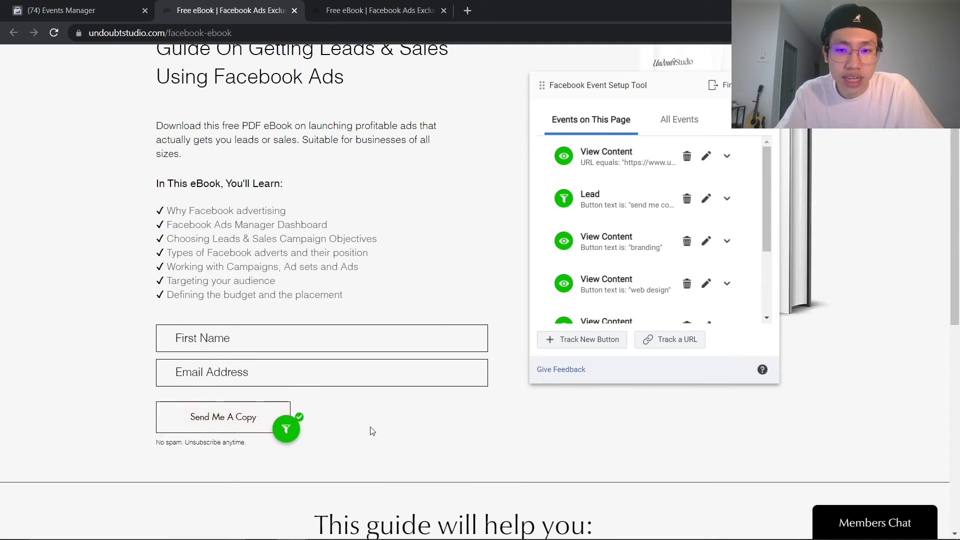
{"action": "scroll", "coordinate": [425, 222], "scroll_direction": "up", "scroll_amount": 3}
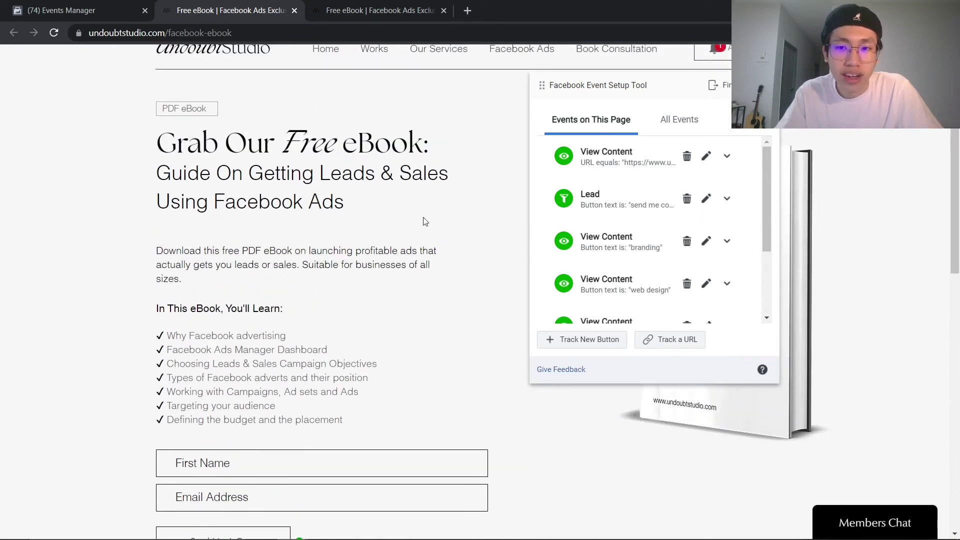
{"action": "scroll", "coordinate": [404, 310], "scroll_direction": "down", "scroll_amount": 3}
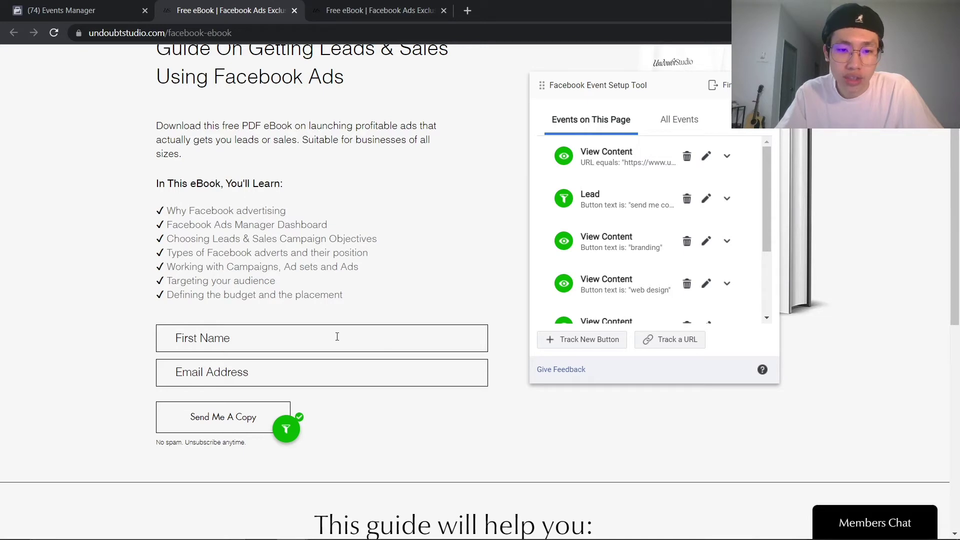
{"action": "scroll", "coordinate": [325, 300], "scroll_direction": "up", "scroll_amount": 1}
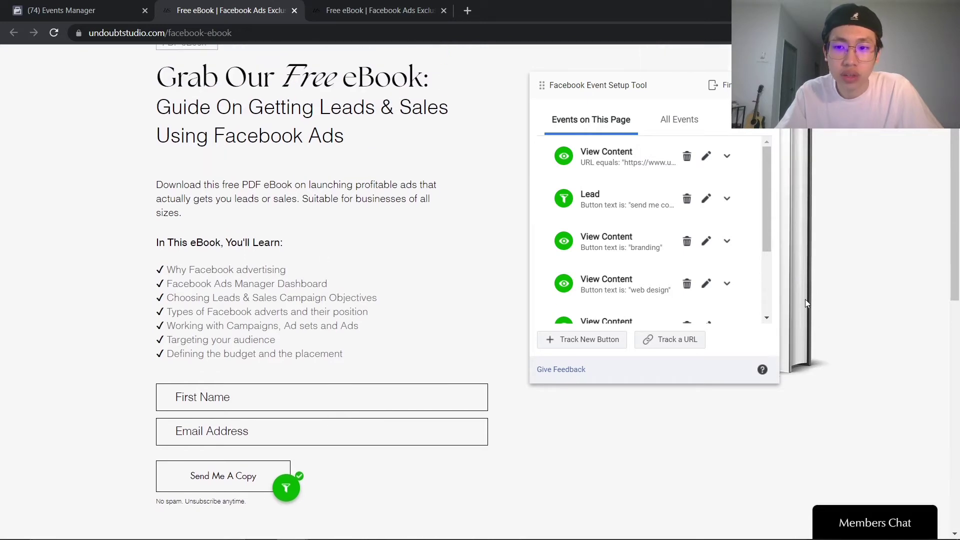
{"action": "scroll", "coordinate": [805, 299], "scroll_direction": "down", "scroll_amount": 3}
{"action": "left_click_drag", "start_coordinate": [651, 89], "coordinate": [183, 92]}
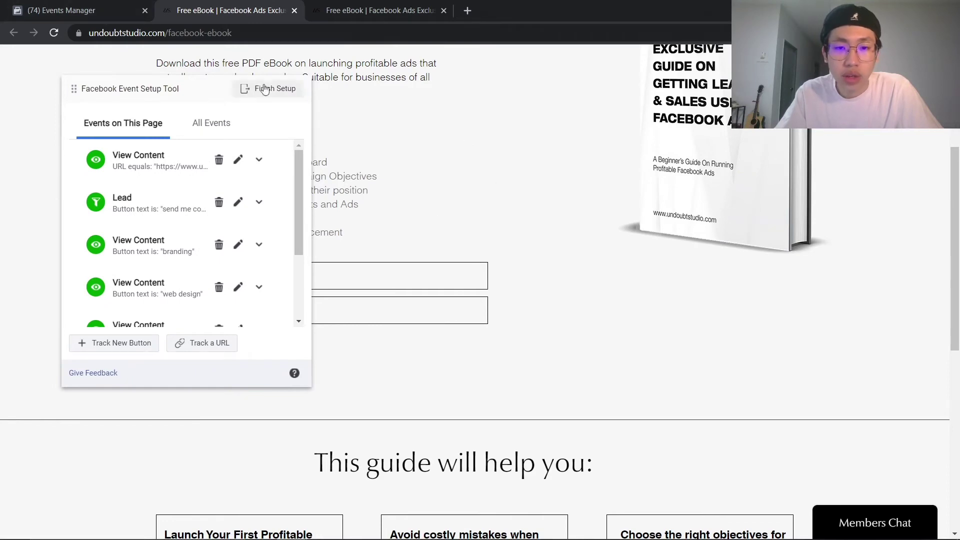
{"action": "scroll", "coordinate": [430, 226], "scroll_direction": "down", "scroll_amount": 8}
{"action": "scroll", "coordinate": [430, 226], "scroll_direction": "up", "scroll_amount": 10}
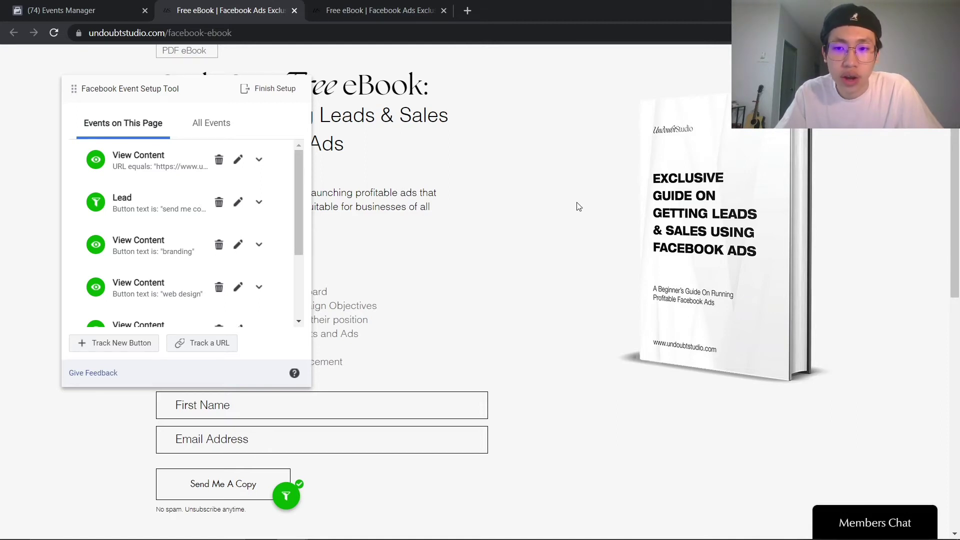
{"action": "scroll", "coordinate": [577, 207], "scroll_direction": "down", "scroll_amount": 10}
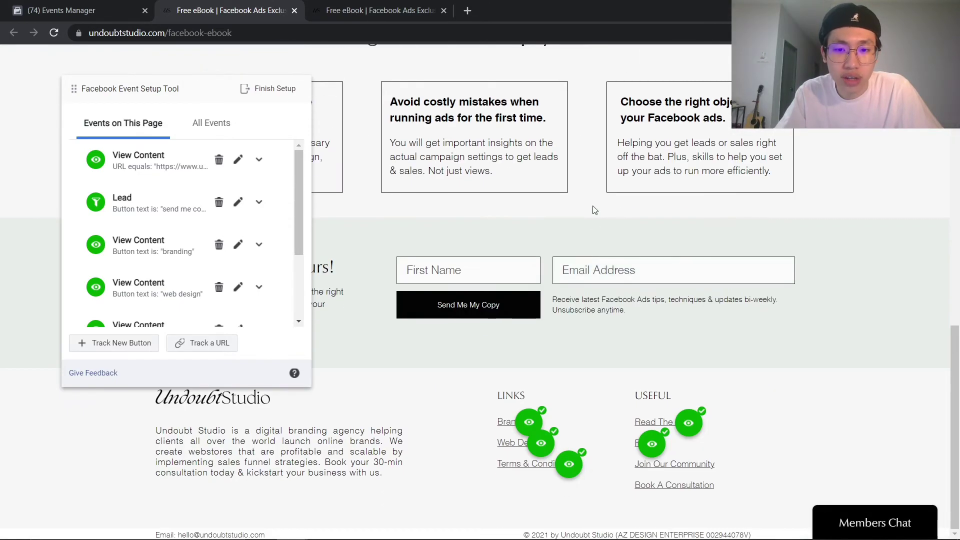
{"action": "scroll", "coordinate": [561, 280], "scroll_direction": "up", "scroll_amount": 3}
{"action": "scroll", "coordinate": [508, 206], "scroll_direction": "up", "scroll_amount": 8}
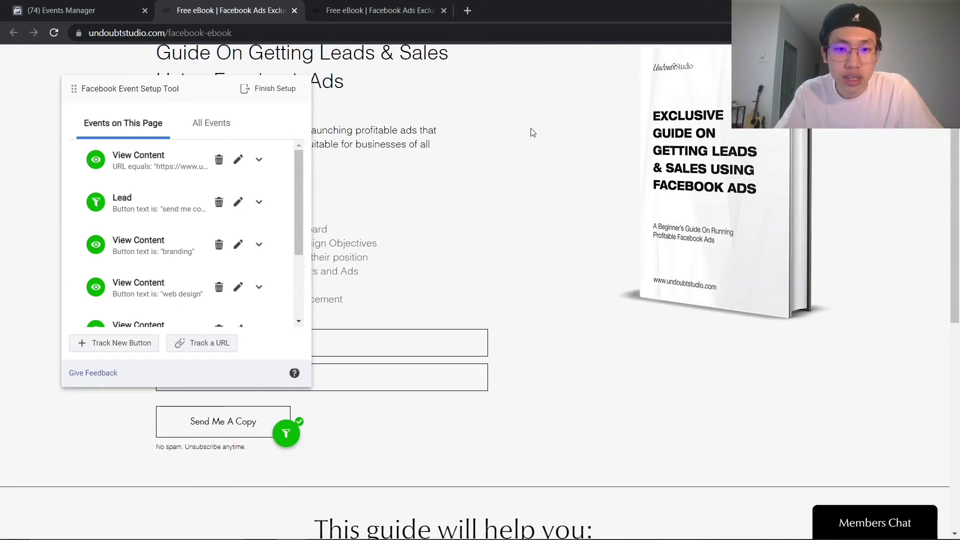
{"action": "scroll", "coordinate": [508, 229], "scroll_direction": "down", "scroll_amount": 7}
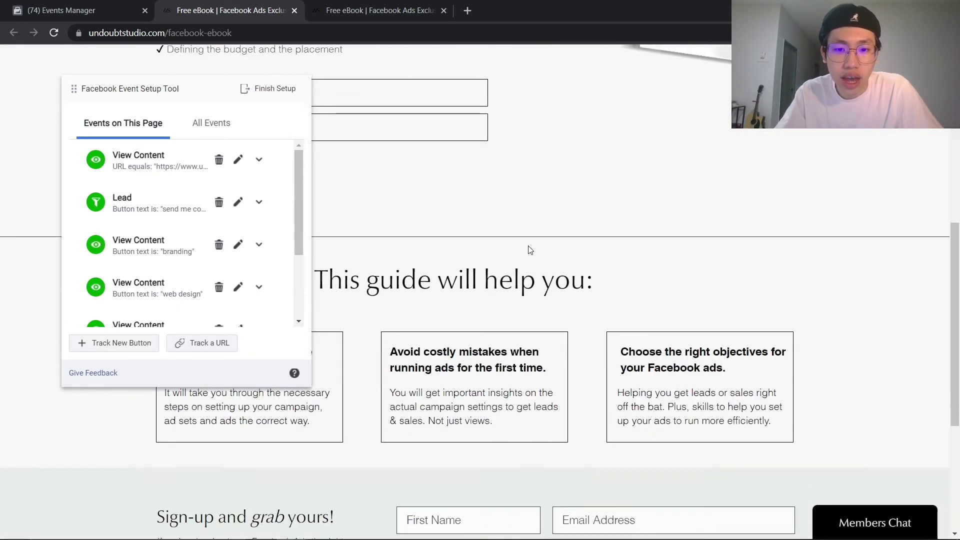
{"action": "scroll", "coordinate": [386, 235], "scroll_direction": "up", "scroll_amount": 5}
{"action": "left_click_drag", "start_coordinate": [209, 96], "coordinate": [729, 101]}
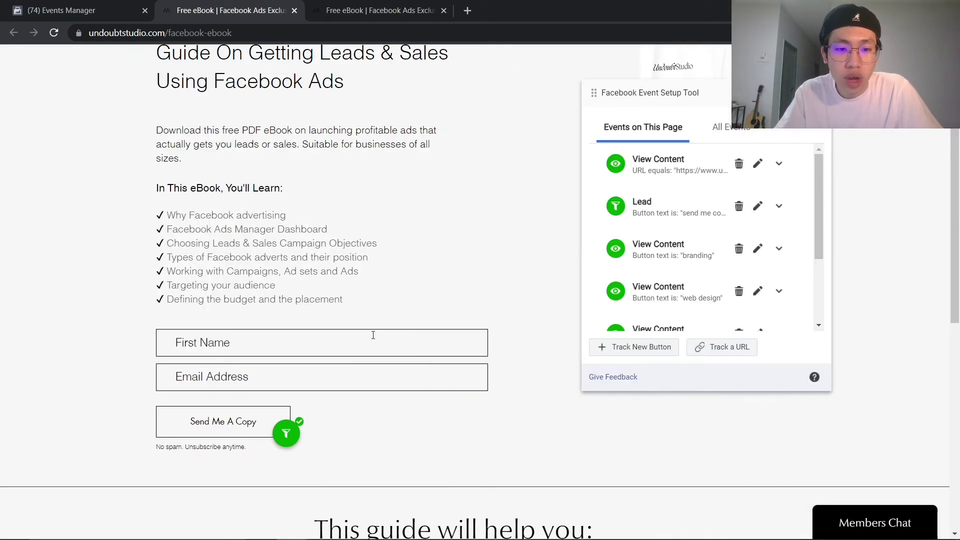
{"action": "scroll", "coordinate": [461, 271], "scroll_direction": "down", "scroll_amount": 10}
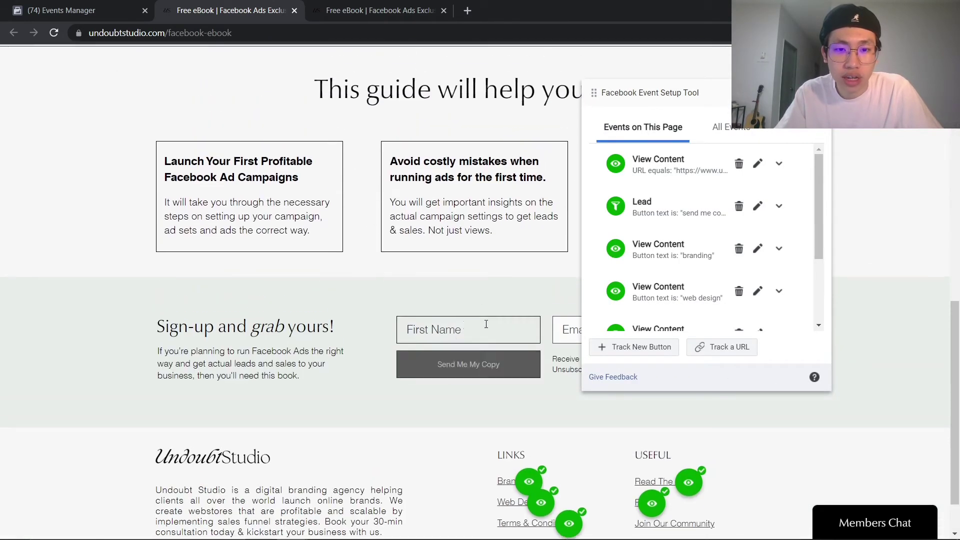
Step: Track the Send Me My Copy button as a Lead event with Don't include value
{"action": "scroll", "coordinate": [435, 300], "scroll_direction": "up", "scroll_amount": 1}
{"action": "left_click", "coordinate": [638, 347]}
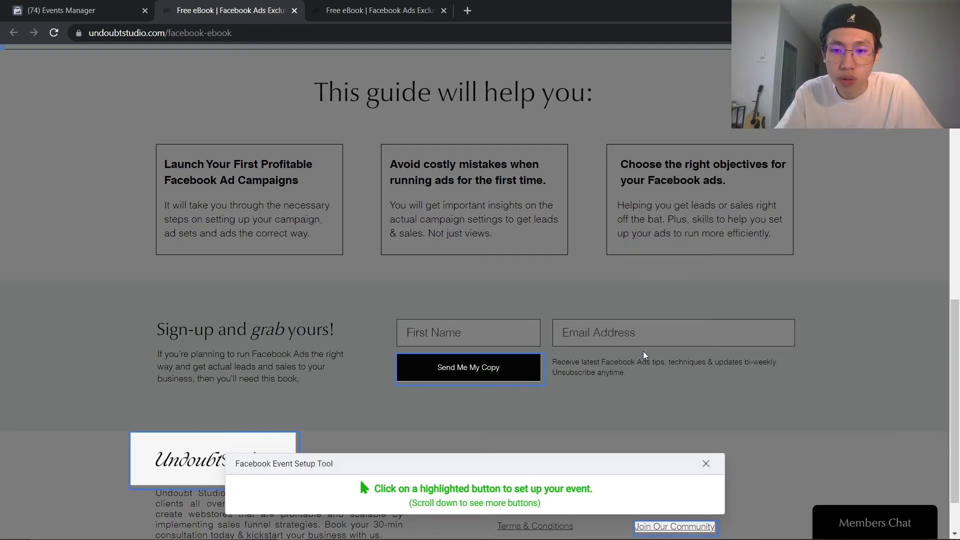
{"action": "left_click", "coordinate": [456, 371]}
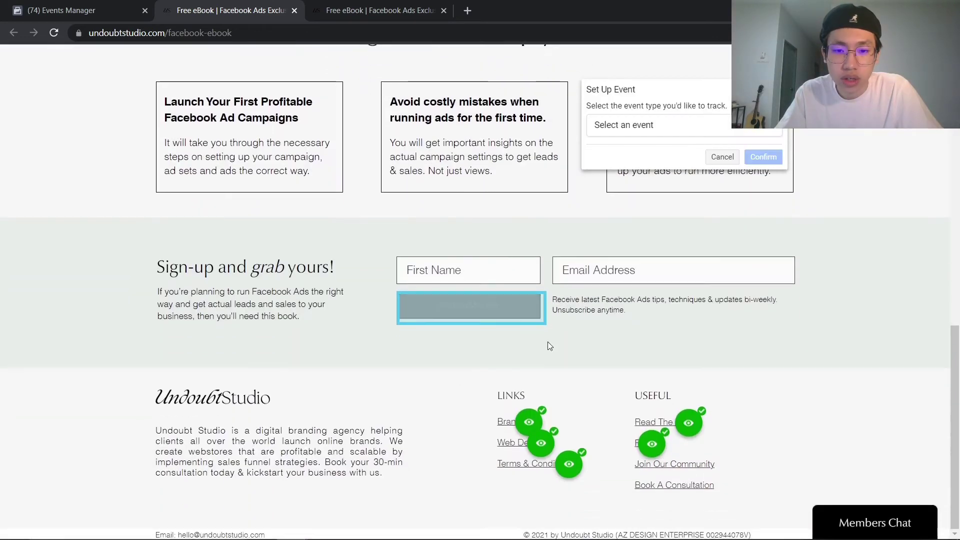
{"action": "left_click", "coordinate": [645, 131]}
{"action": "left_click", "coordinate": [660, 208]}
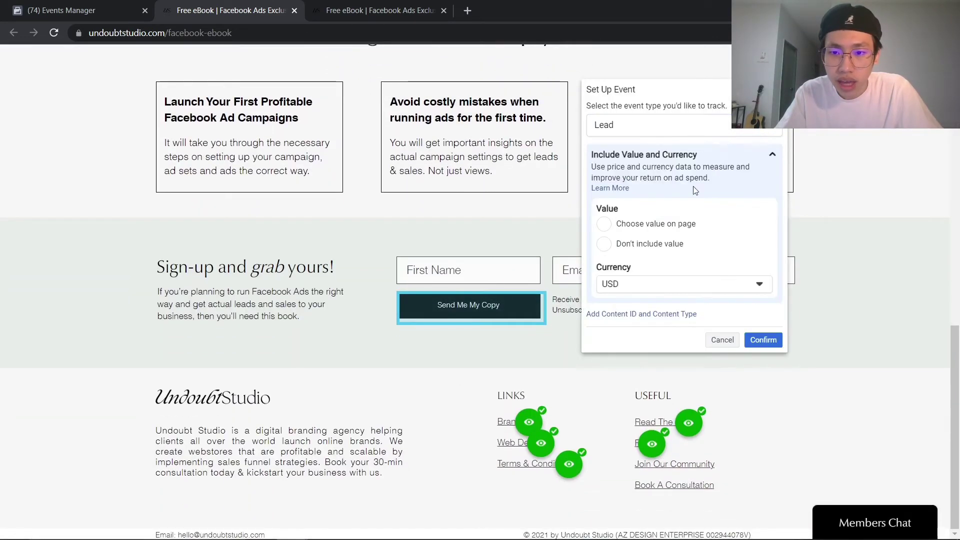
{"action": "left_click", "coordinate": [604, 246]}
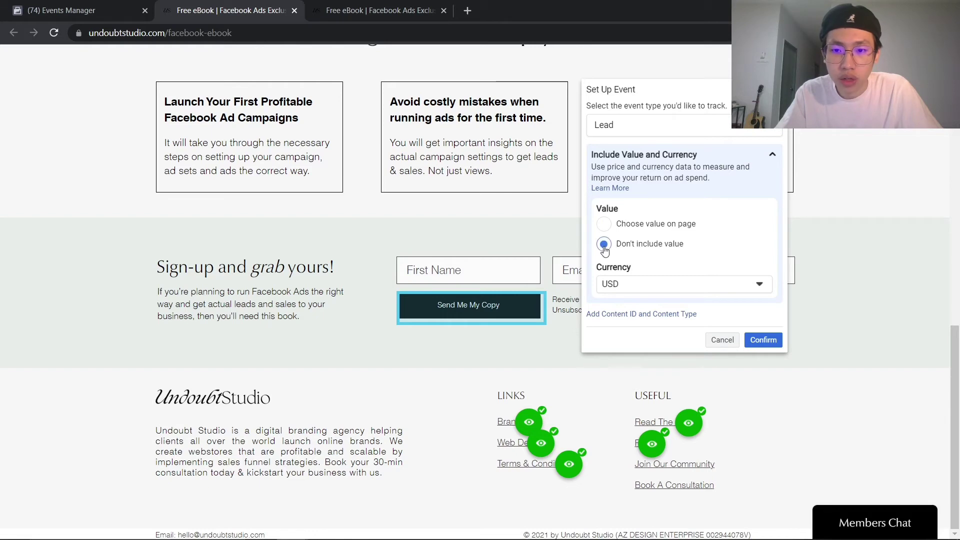
Step: Reposition the dialog and reselect Don't include value after briefly switching to a page value
{"action": "scroll", "coordinate": [474, 261], "scroll_direction": "up", "scroll_amount": 10}
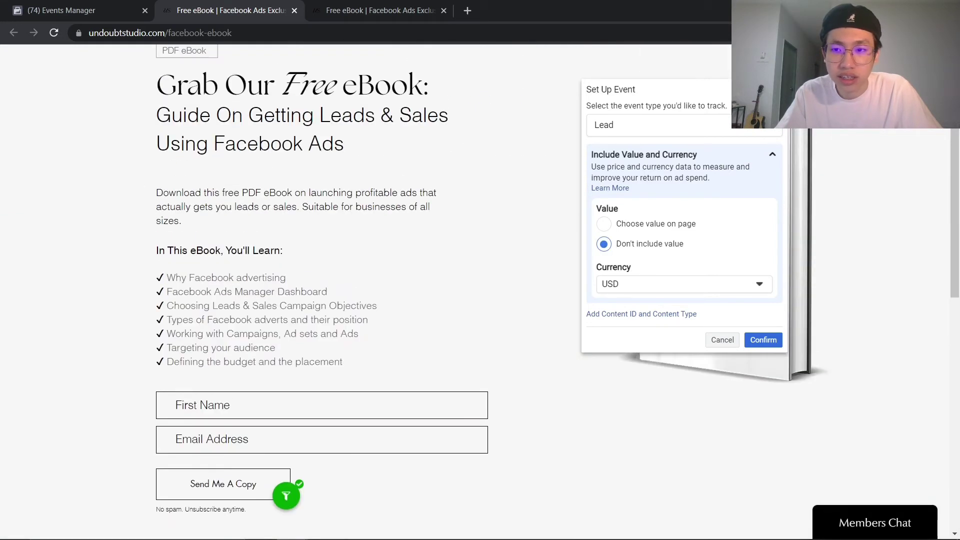
{"action": "left_click_drag", "start_coordinate": [676, 109], "coordinate": [710, 120]}
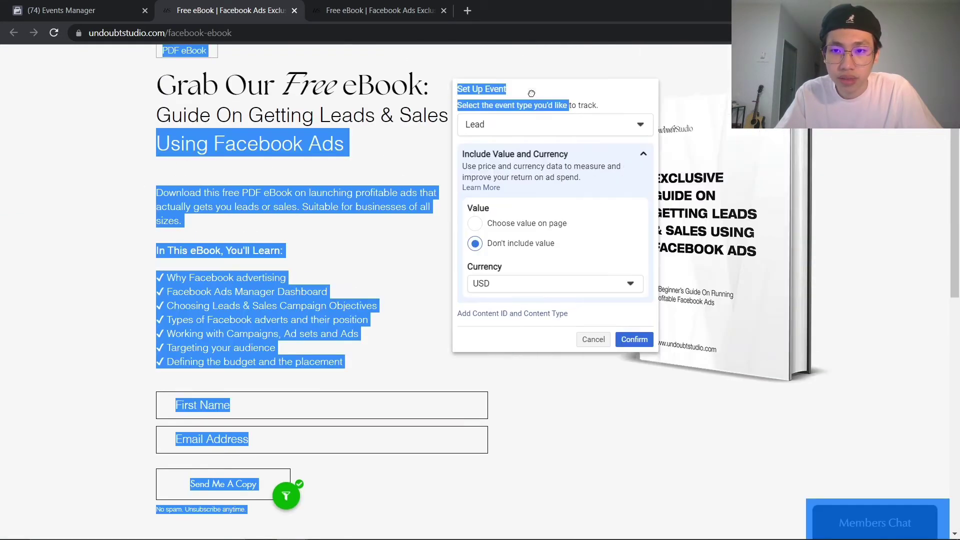
{"action": "left_click", "coordinate": [318, 173]}
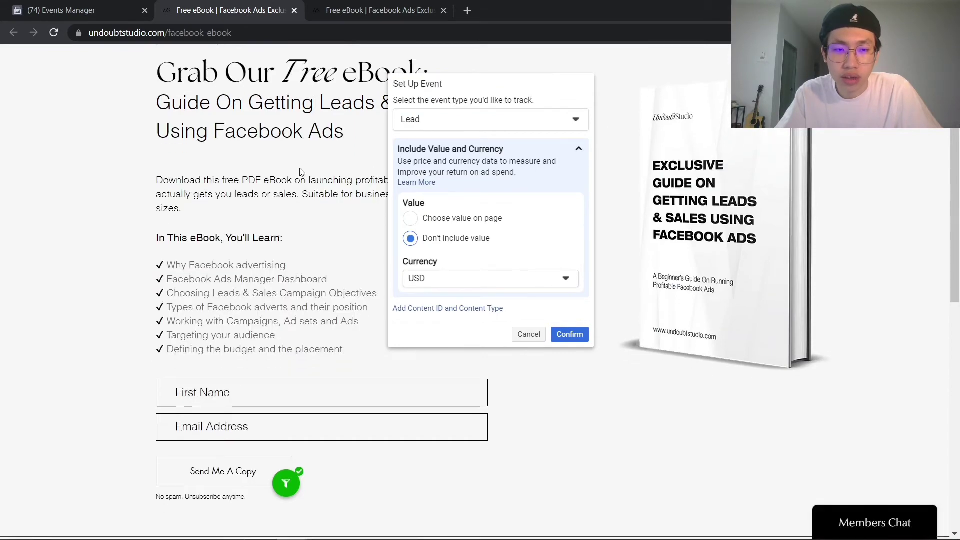
{"action": "scroll", "coordinate": [302, 175], "scroll_direction": "down", "scroll_amount": 8}
{"action": "scroll", "coordinate": [310, 220], "scroll_direction": "up", "scroll_amount": 1}
{"action": "scroll", "coordinate": [321, 262], "scroll_direction": "up", "scroll_amount": 4}
{"action": "scroll", "coordinate": [321, 263], "scroll_direction": "down", "scroll_amount": 5}
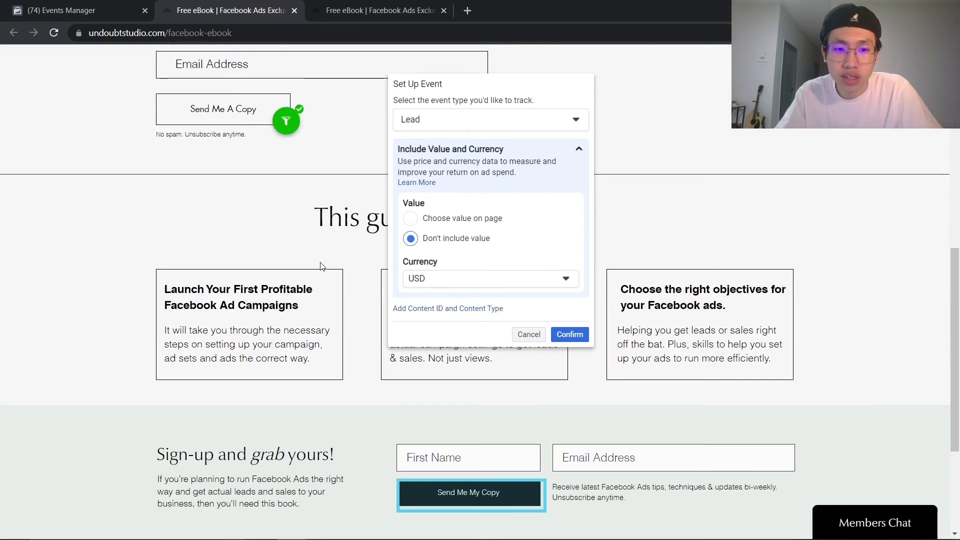
{"action": "scroll", "coordinate": [320, 266], "scroll_direction": "up", "scroll_amount": 3}
{"action": "left_click", "coordinate": [433, 218]}
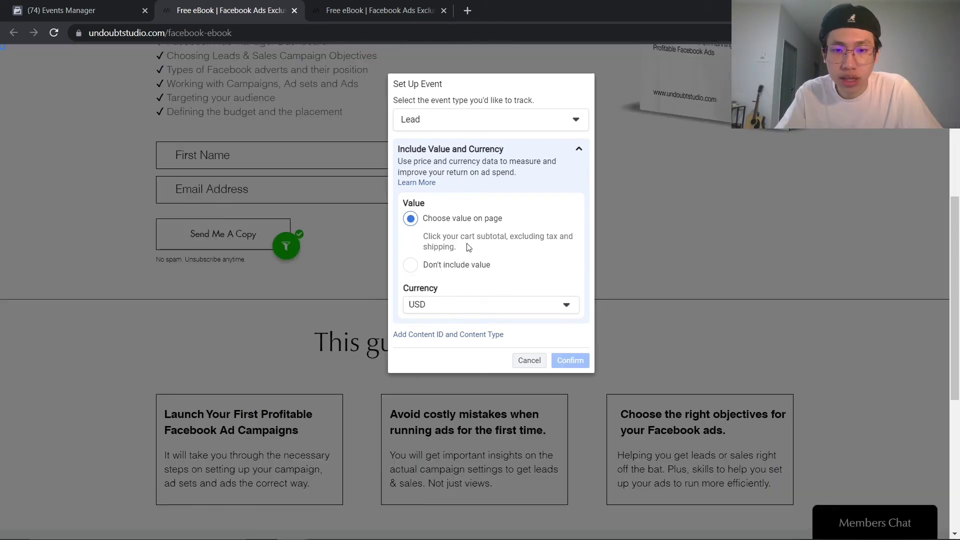
{"action": "scroll", "coordinate": [321, 264], "scroll_direction": "up", "scroll_amount": 3}
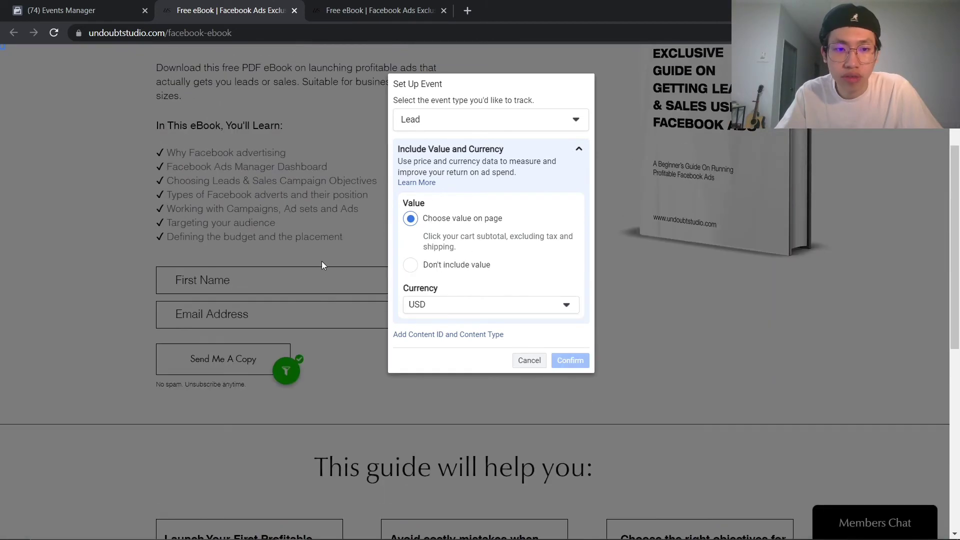
{"action": "scroll", "coordinate": [314, 253], "scroll_direction": "up", "scroll_amount": 4}
{"action": "scroll", "coordinate": [290, 255], "scroll_direction": "down", "scroll_amount": 5}
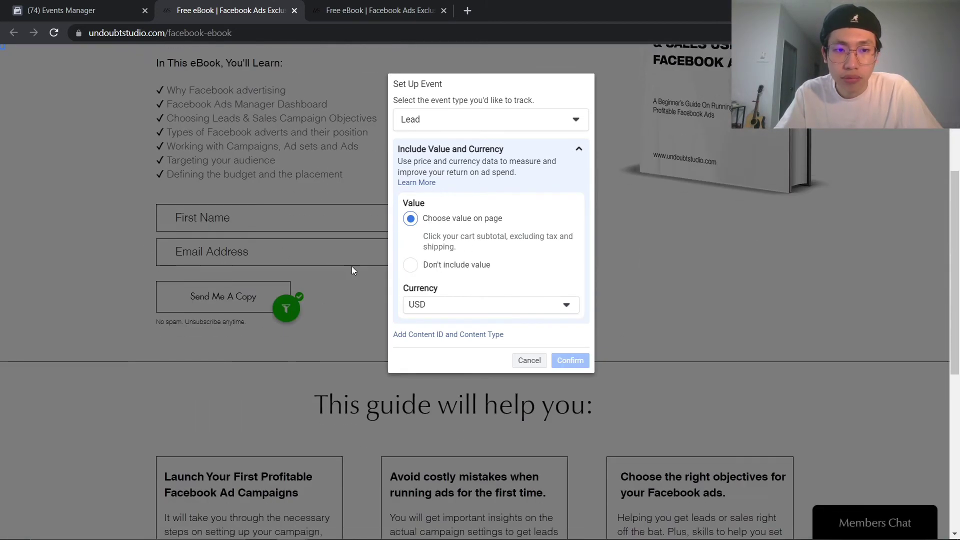
{"action": "scroll", "coordinate": [332, 345], "scroll_direction": "down", "scroll_amount": 5}
{"action": "scroll", "coordinate": [340, 359], "scroll_direction": "up", "scroll_amount": 8}
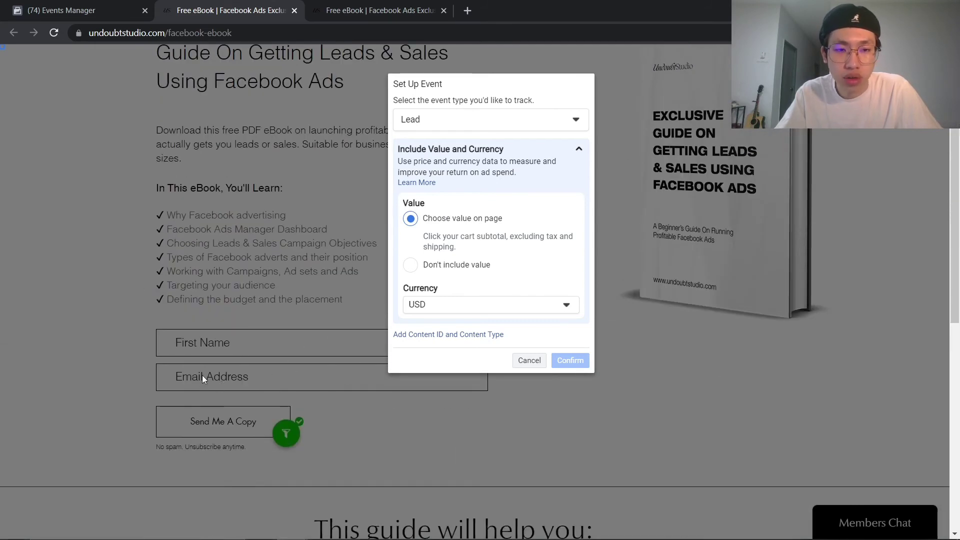
{"action": "left_click", "coordinate": [410, 266]}
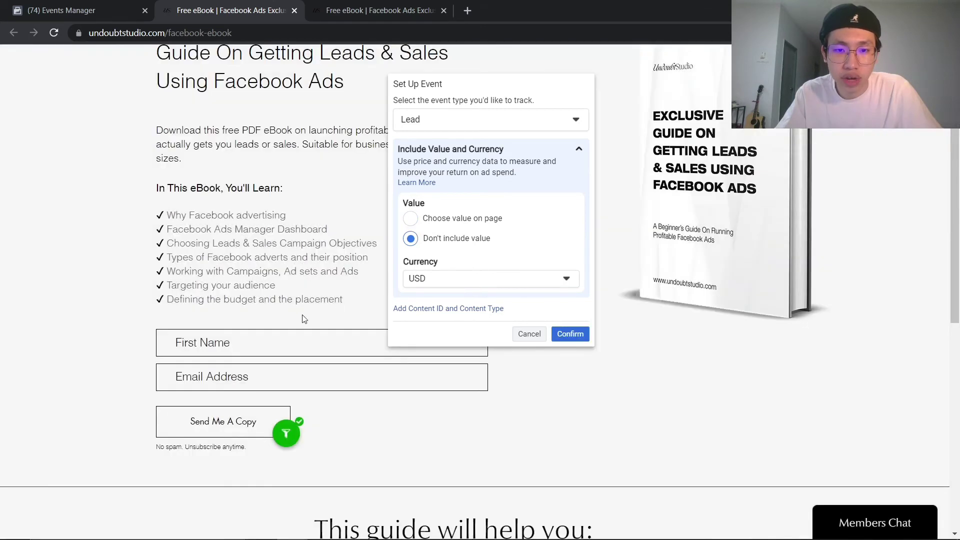
{"action": "scroll", "coordinate": [304, 319], "scroll_direction": "down", "scroll_amount": 10}
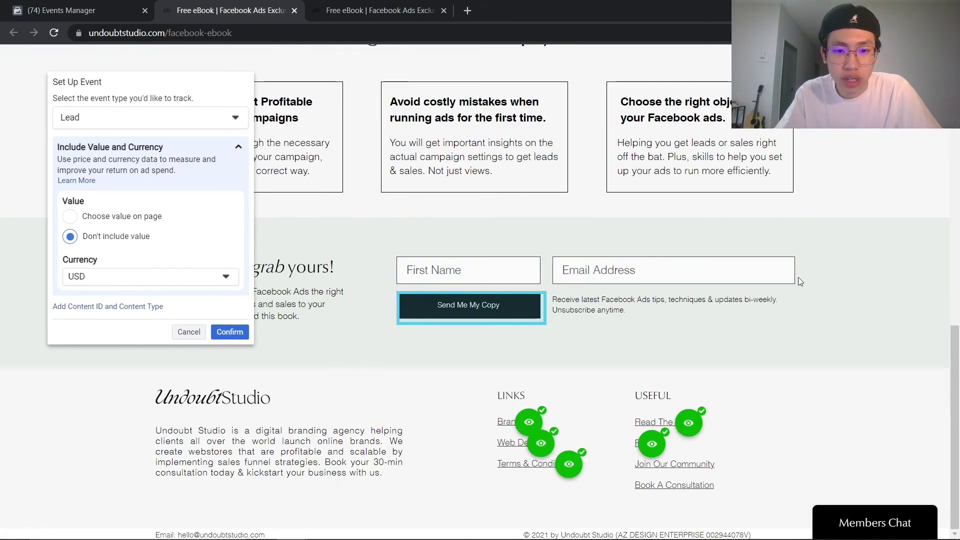
{"action": "scroll", "coordinate": [713, 245], "scroll_direction": "up", "scroll_amount": 10}
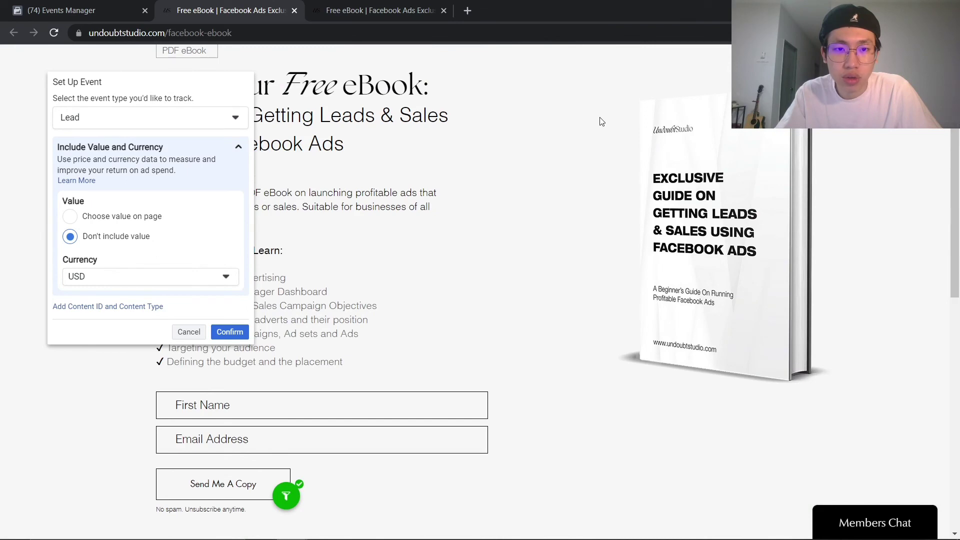
{"action": "scroll", "coordinate": [602, 121], "scroll_direction": "down", "scroll_amount": 10}
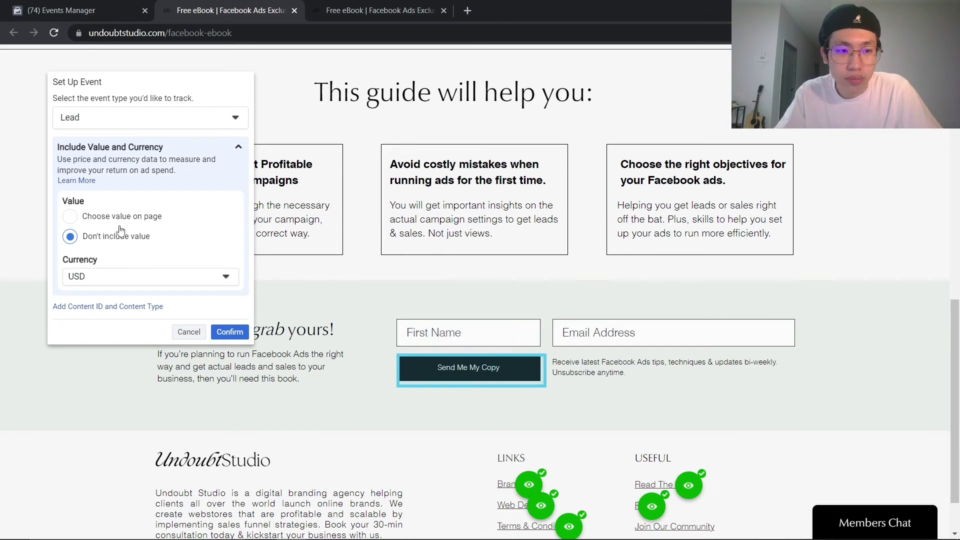
{"action": "scroll", "coordinate": [521, 268], "scroll_direction": "up", "scroll_amount": 1}
{"action": "scroll", "coordinate": [522, 268], "scroll_direction": "down", "scroll_amount": 2}
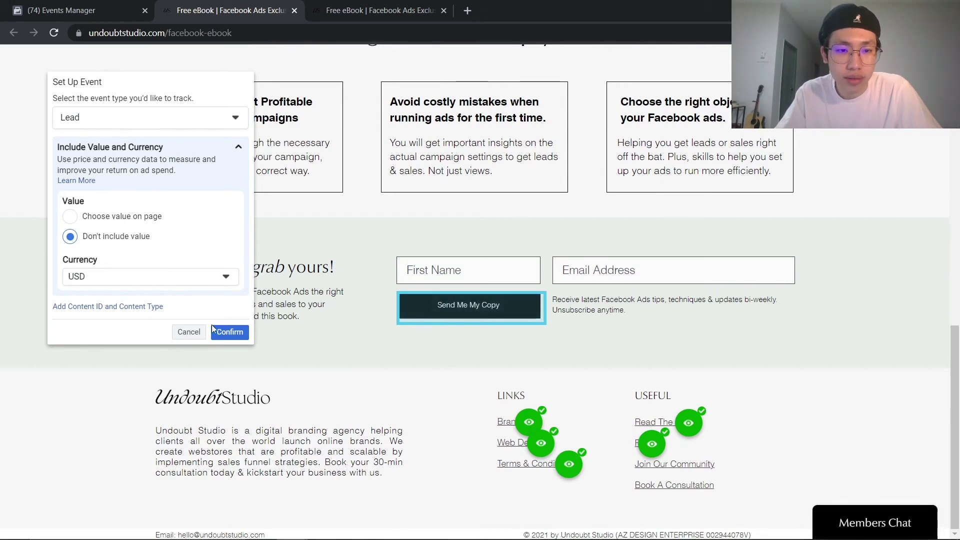
Step: Confirm the Send Me My Copy Lead event and test that button, checking both Lead entries
{"action": "left_click", "coordinate": [223, 332]}
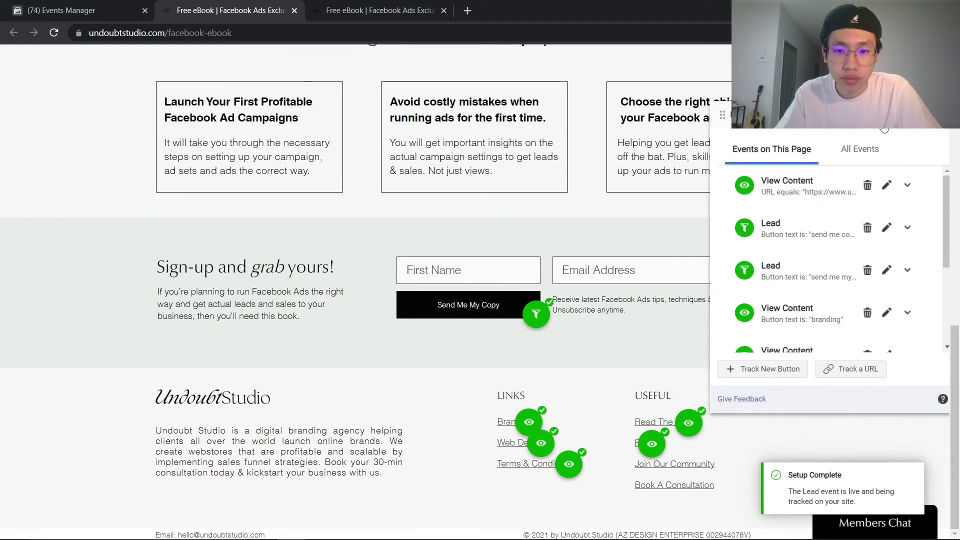
{"action": "left_click", "coordinate": [468, 308]}
{"action": "scroll", "coordinate": [255, 270], "scroll_direction": "down", "scroll_amount": 5}
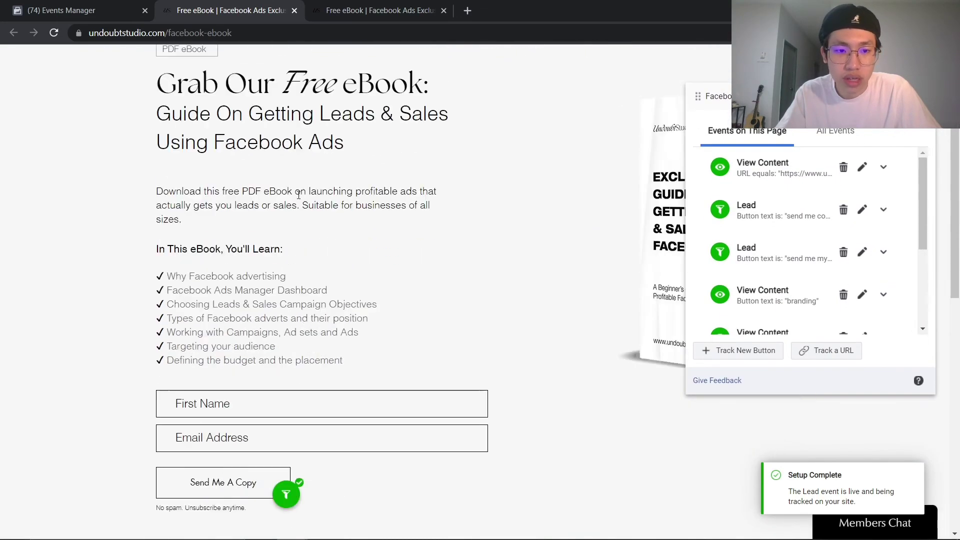
{"action": "scroll", "coordinate": [280, 260], "scroll_direction": "up", "scroll_amount": 3}
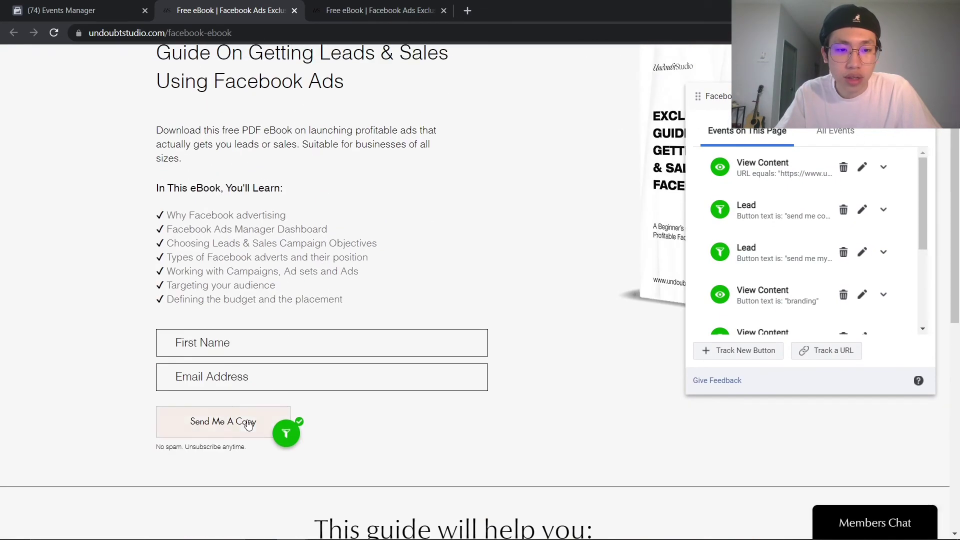
{"action": "scroll", "coordinate": [300, 407], "scroll_direction": "down", "scroll_amount": 5}
{"action": "scroll", "coordinate": [392, 250], "scroll_direction": "up", "scroll_amount": 2}
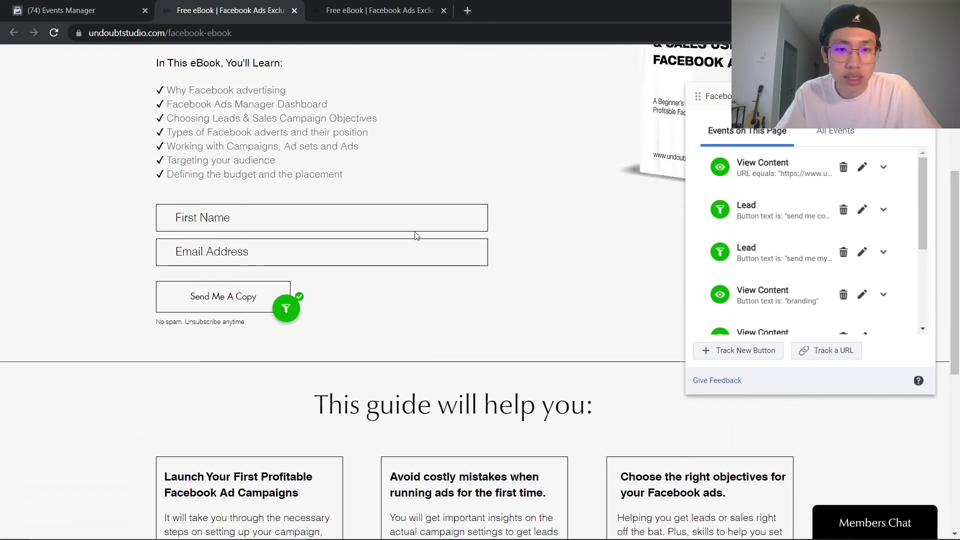
{"action": "scroll", "coordinate": [327, 235], "scroll_direction": "down", "scroll_amount": 7}
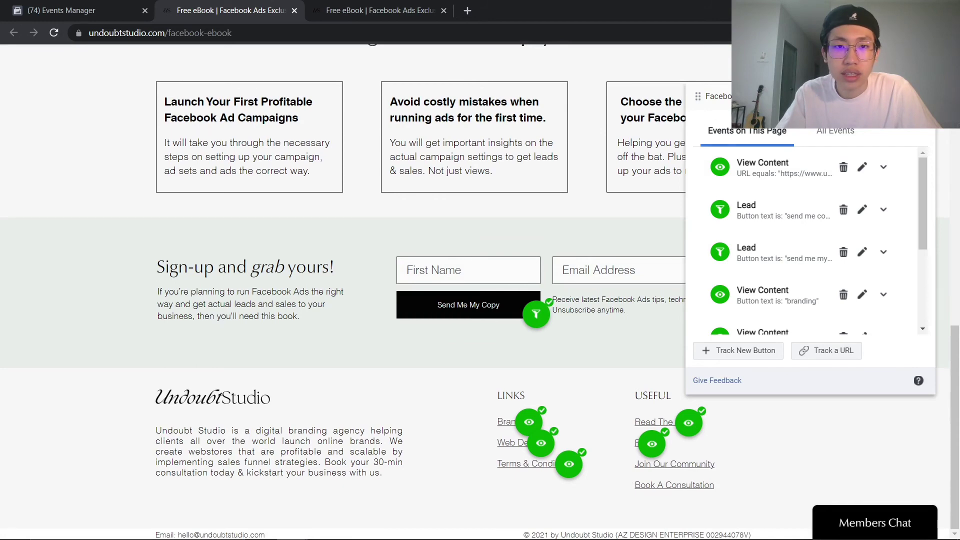
Step: Finish the event setup, submit 'Yes' as feedback, and close the tool
{"action": "left_click", "coordinate": [895, 96]}
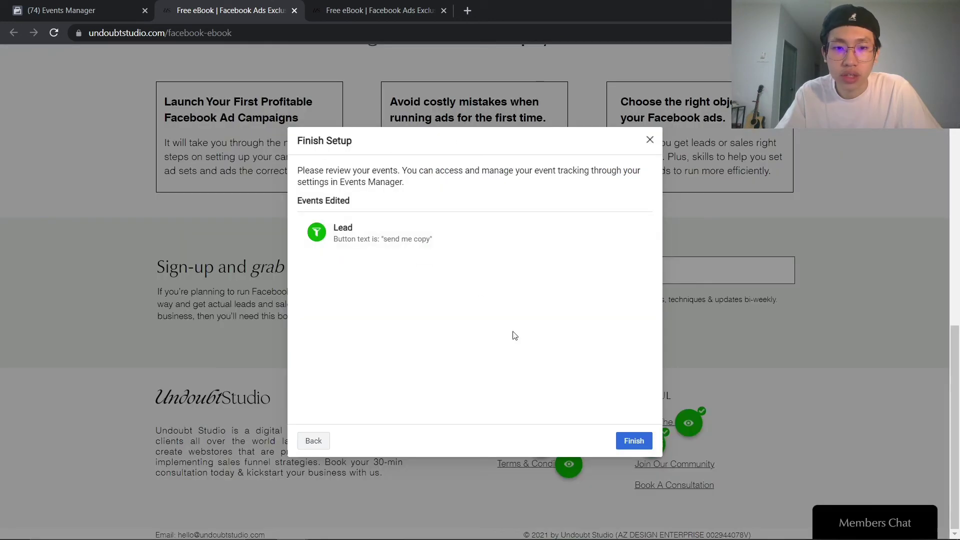
{"action": "left_click", "coordinate": [631, 442]}
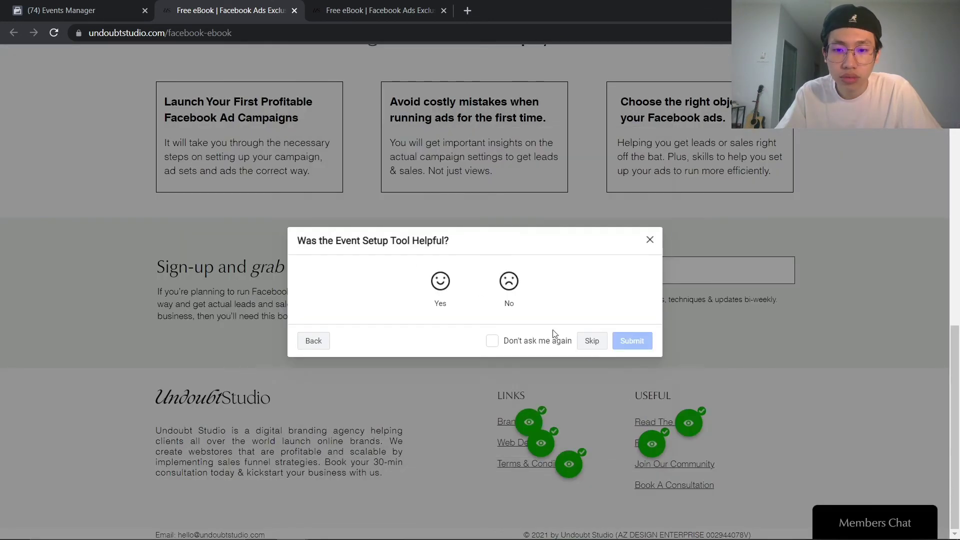
{"action": "left_click", "coordinate": [438, 286]}
{"action": "left_click", "coordinate": [633, 380]}
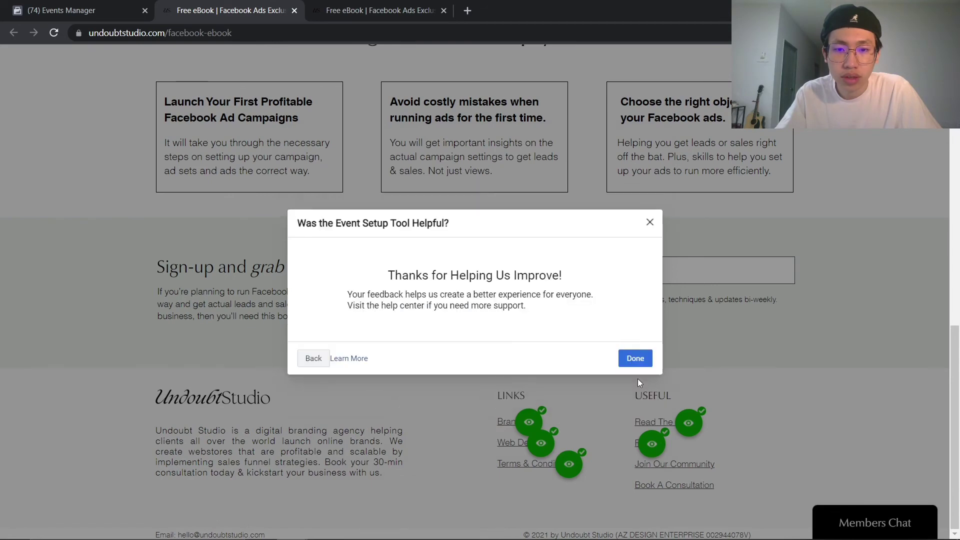
{"action": "left_click", "coordinate": [635, 358]}
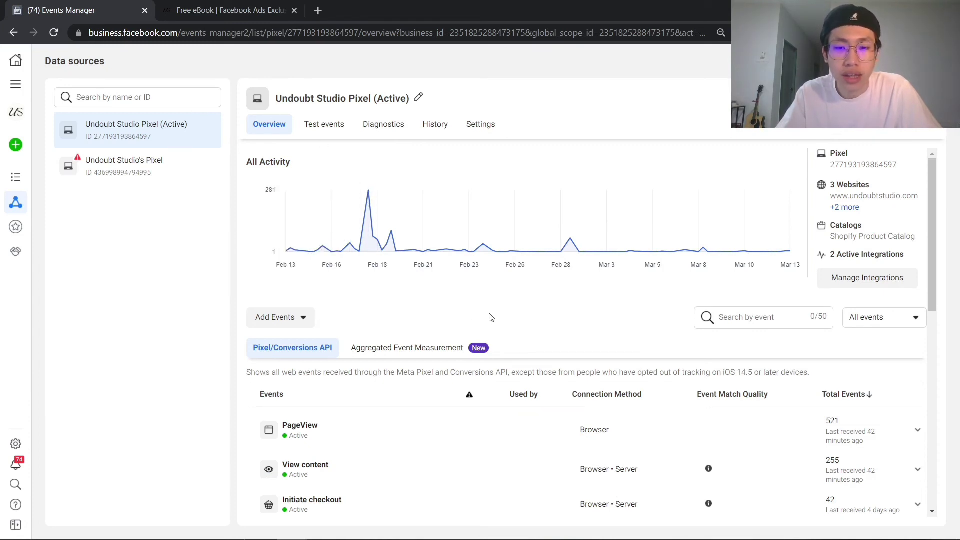
Step: Return to the Undoubt Studio Free eBook landing page and scroll through it to the sign-up form
{"action": "key", "text": "ctrl+Tab"}
{"action": "scroll", "coordinate": [201, 270], "scroll_direction": "down", "scroll_amount": 6}
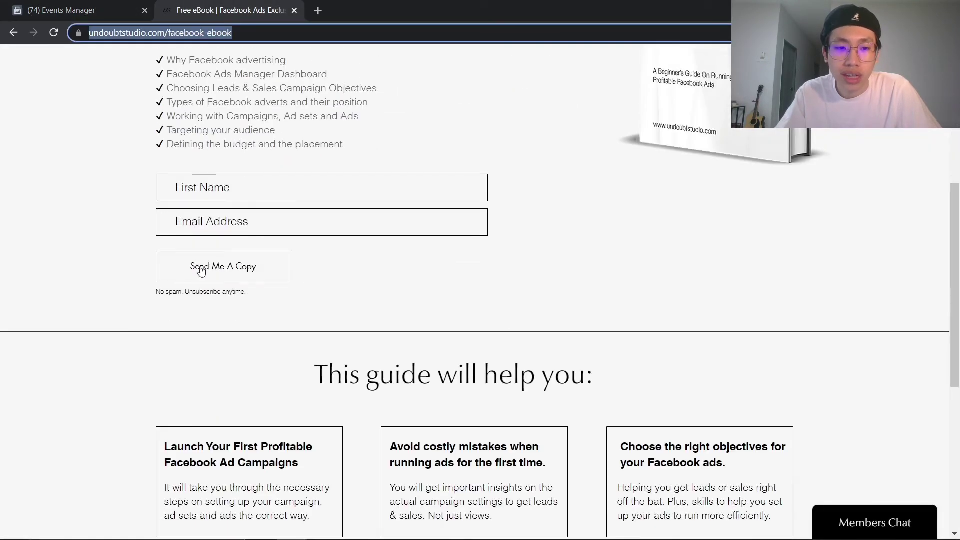
{"action": "scroll", "coordinate": [325, 175], "scroll_direction": "up", "scroll_amount": 3}
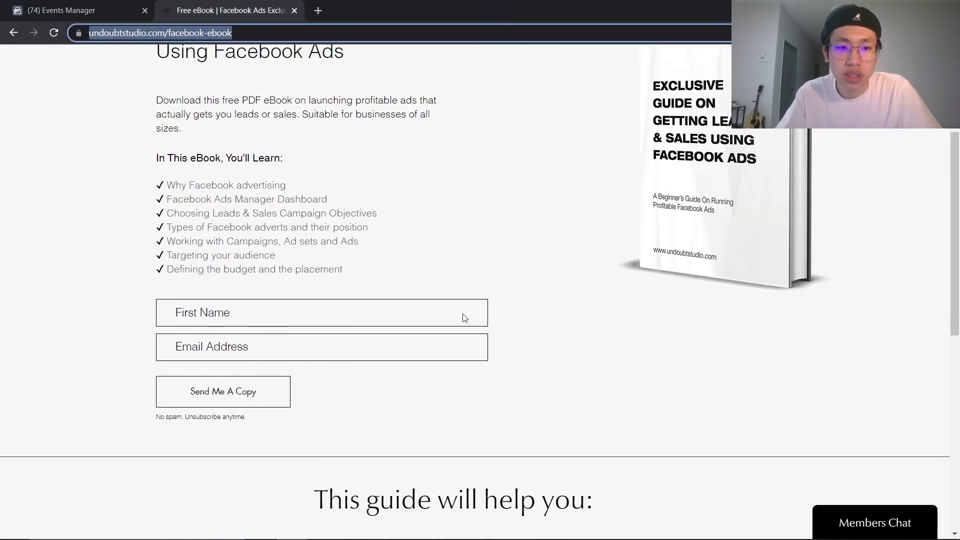
{"action": "scroll", "coordinate": [501, 364], "scroll_direction": "up", "scroll_amount": 3}
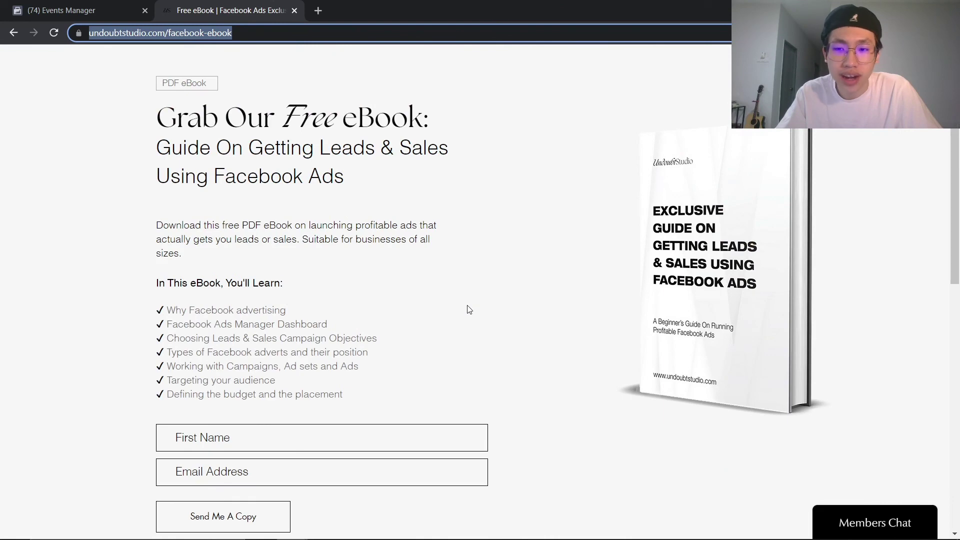
{"action": "scroll", "coordinate": [456, 301], "scroll_direction": "down", "scroll_amount": 3}
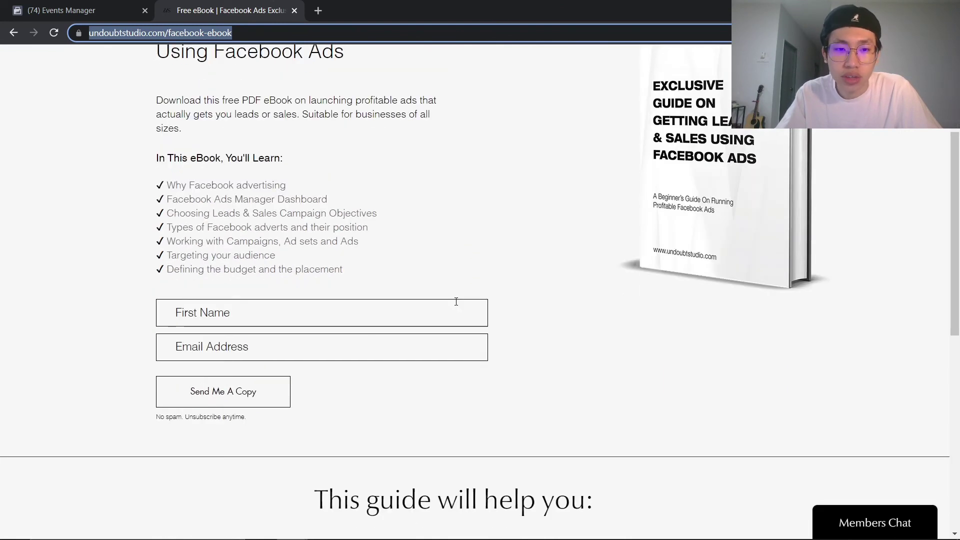
{"action": "scroll", "coordinate": [434, 301], "scroll_direction": "up", "scroll_amount": 2}
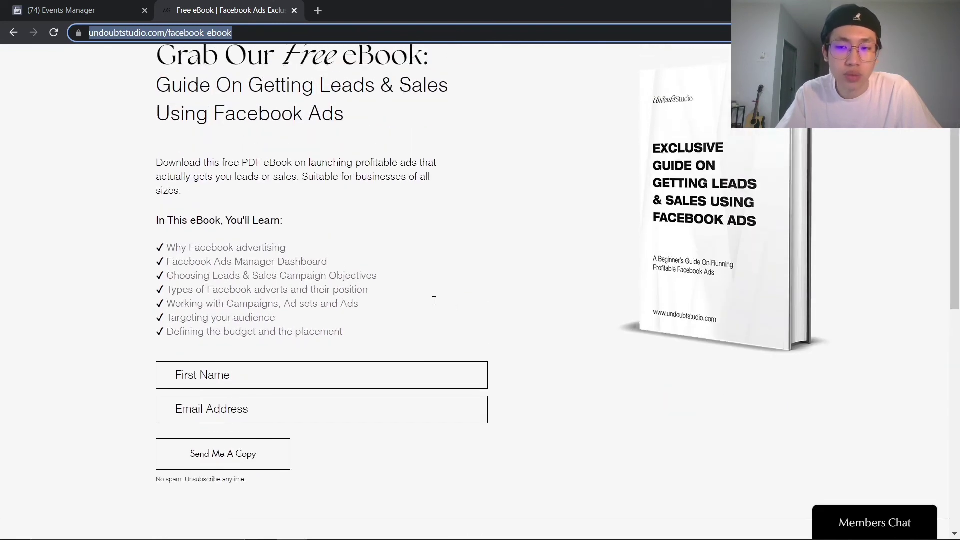
{"action": "scroll", "coordinate": [365, 237], "scroll_direction": "up", "scroll_amount": 2}
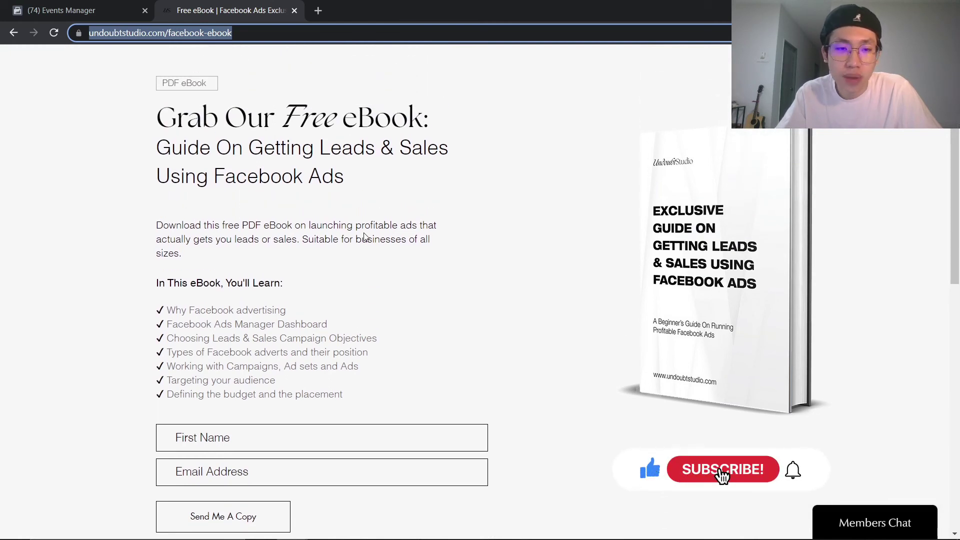
{"action": "scroll", "coordinate": [371, 220], "scroll_direction": "up", "scroll_amount": 2}
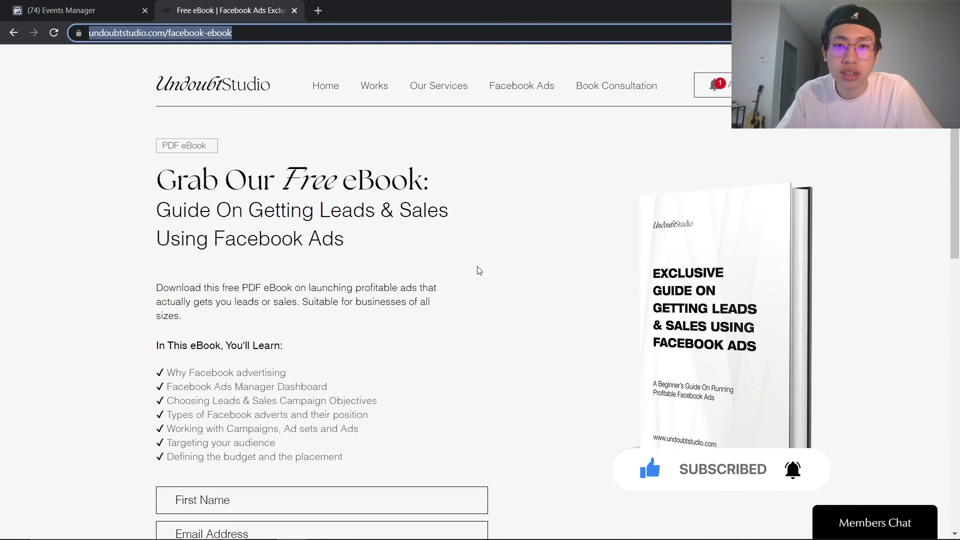
{"action": "scroll", "coordinate": [479, 260], "scroll_direction": "down", "scroll_amount": 1}
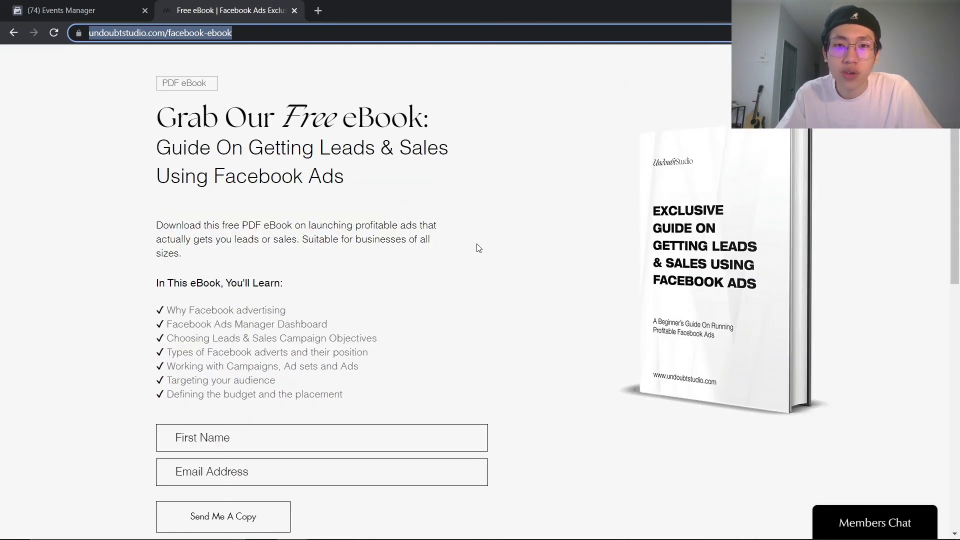